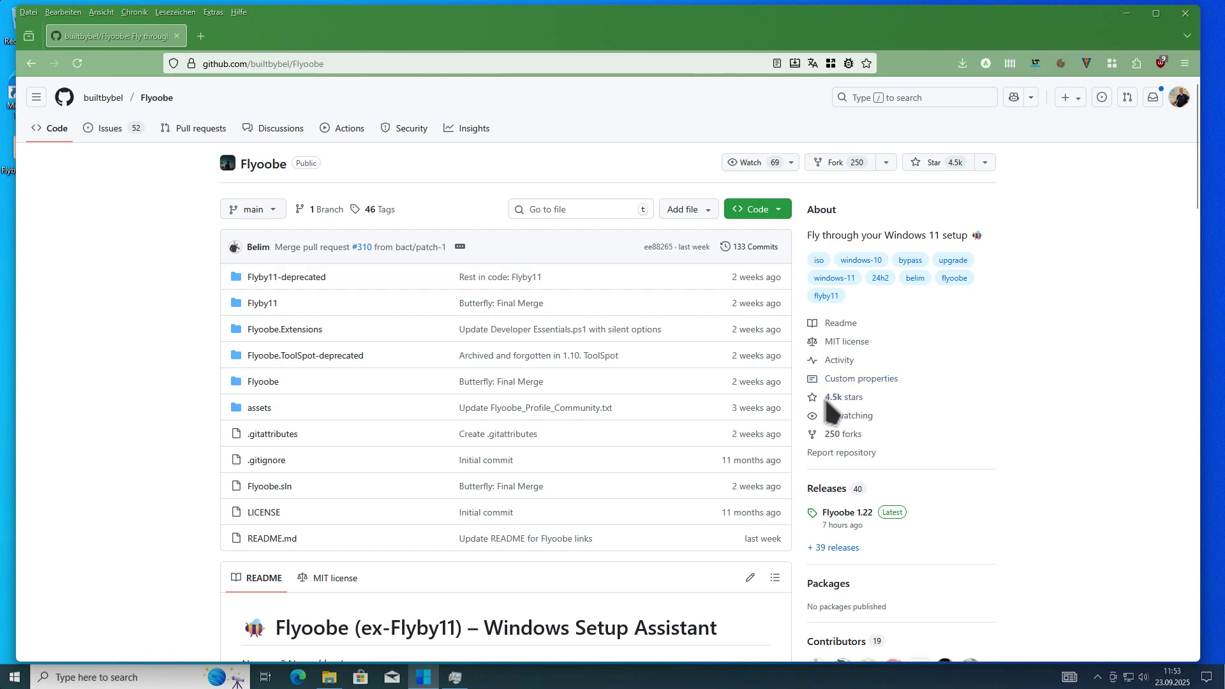
Expand the full release list and locate the Flyby11 3.0 (Classic) Upgrade Only release.
{"action": "left_click", "coordinate": [834, 548]}
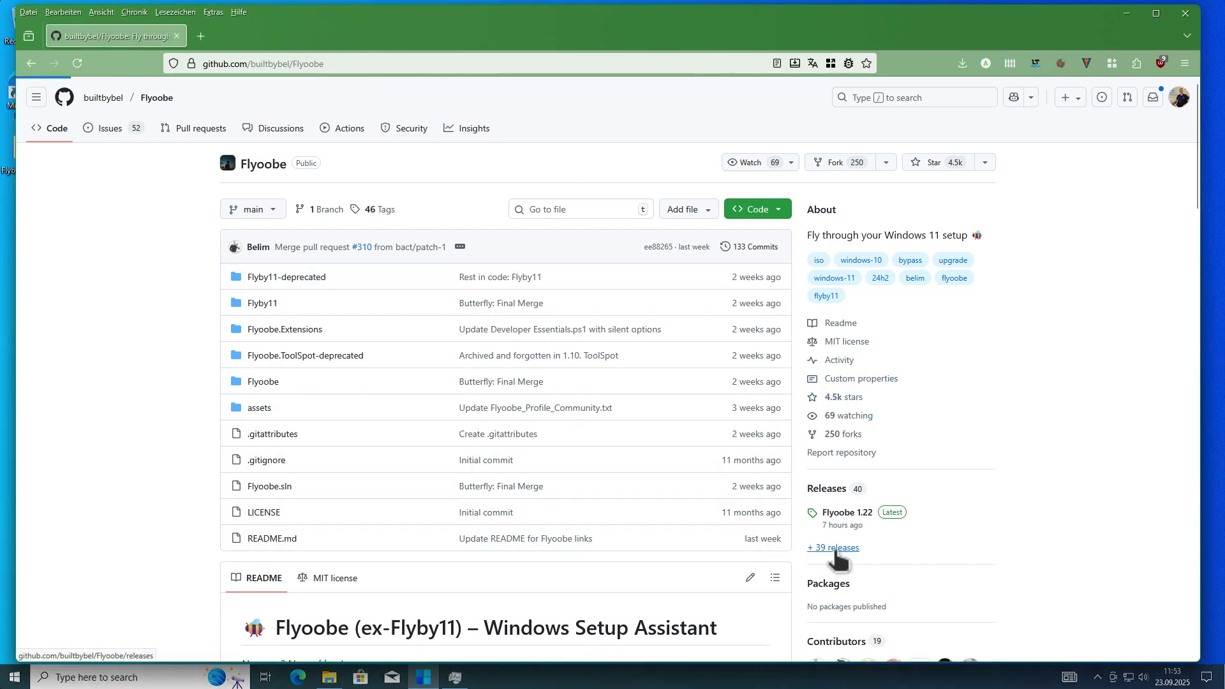
{"action": "scroll", "coordinate": [435, 293], "scroll_direction": "down", "scroll_amount": 15}
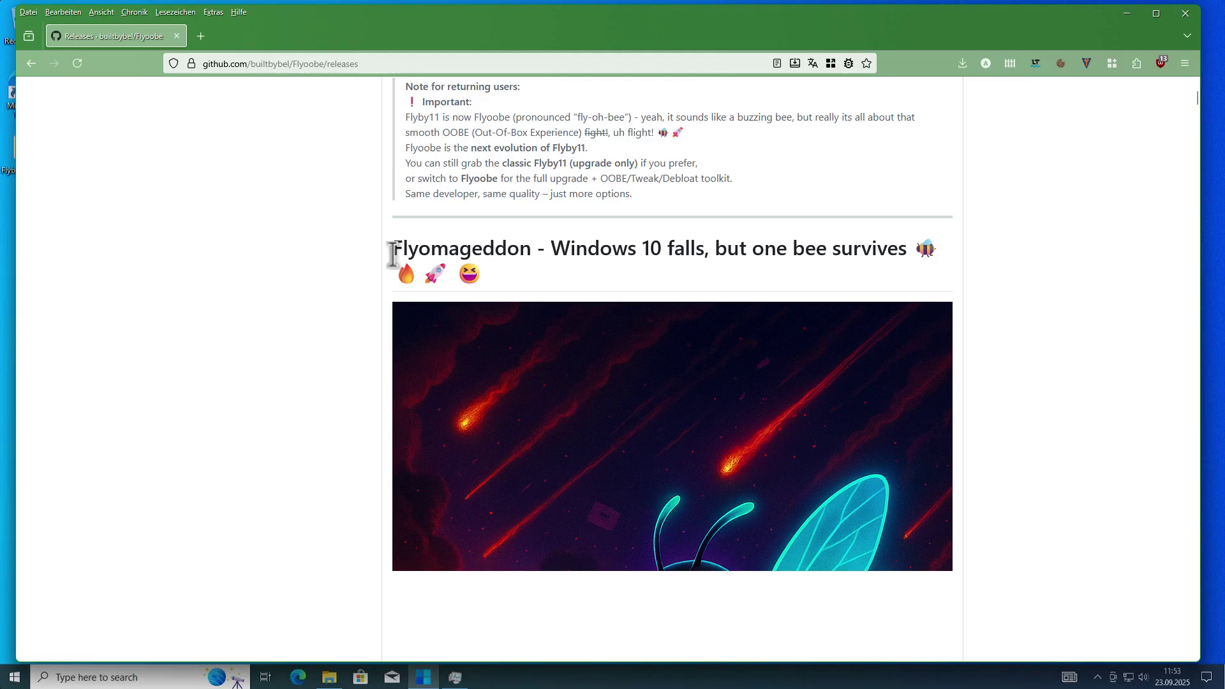
{"action": "scroll", "coordinate": [373, 242], "scroll_direction": "down", "scroll_amount": 12}
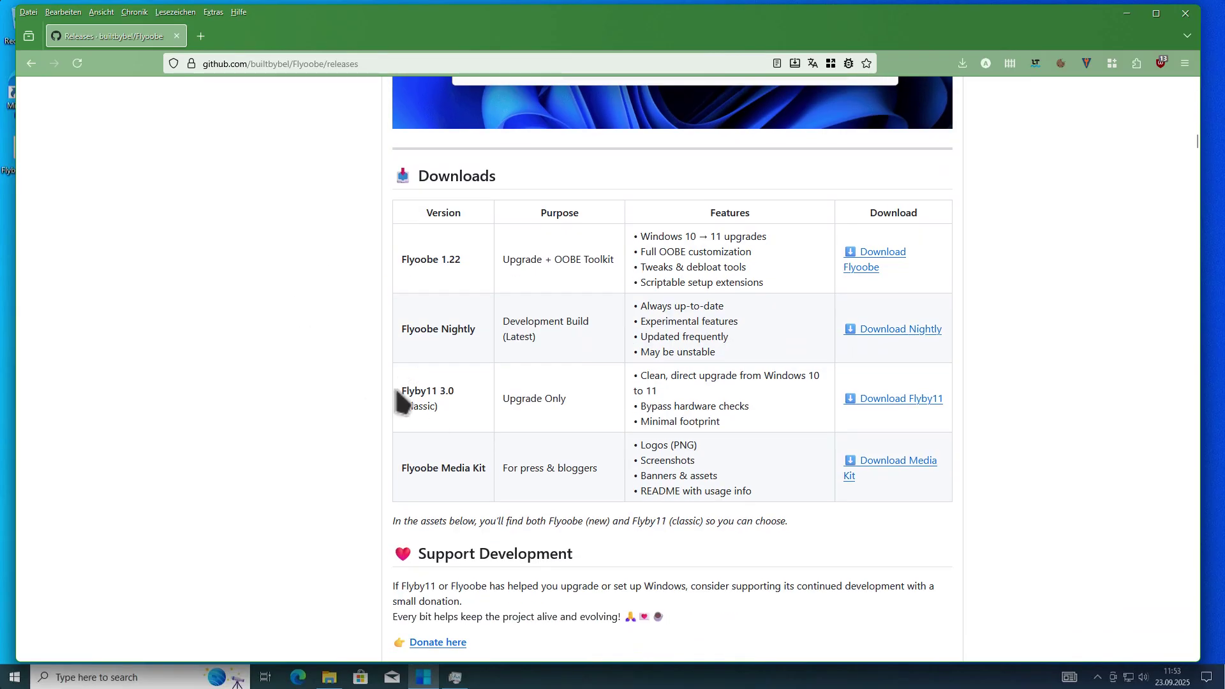
{"action": "left_click_drag", "start_coordinate": [398, 389], "coordinate": [465, 404]}
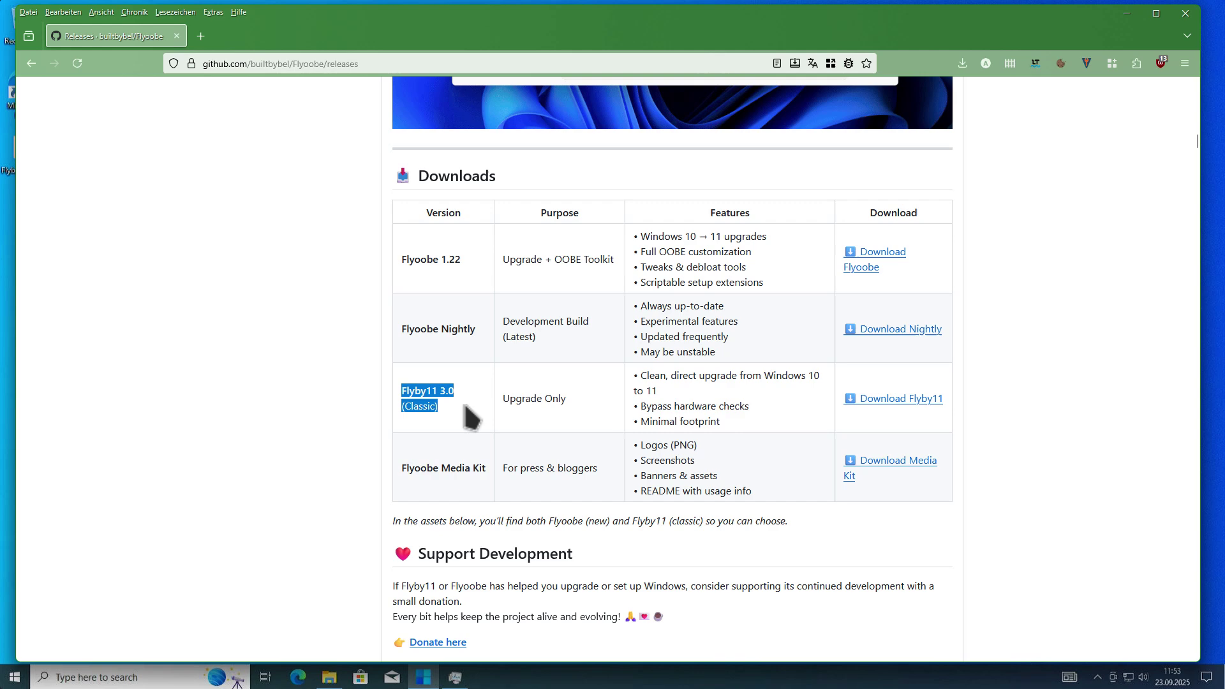
{"action": "left_click", "coordinate": [419, 402]}
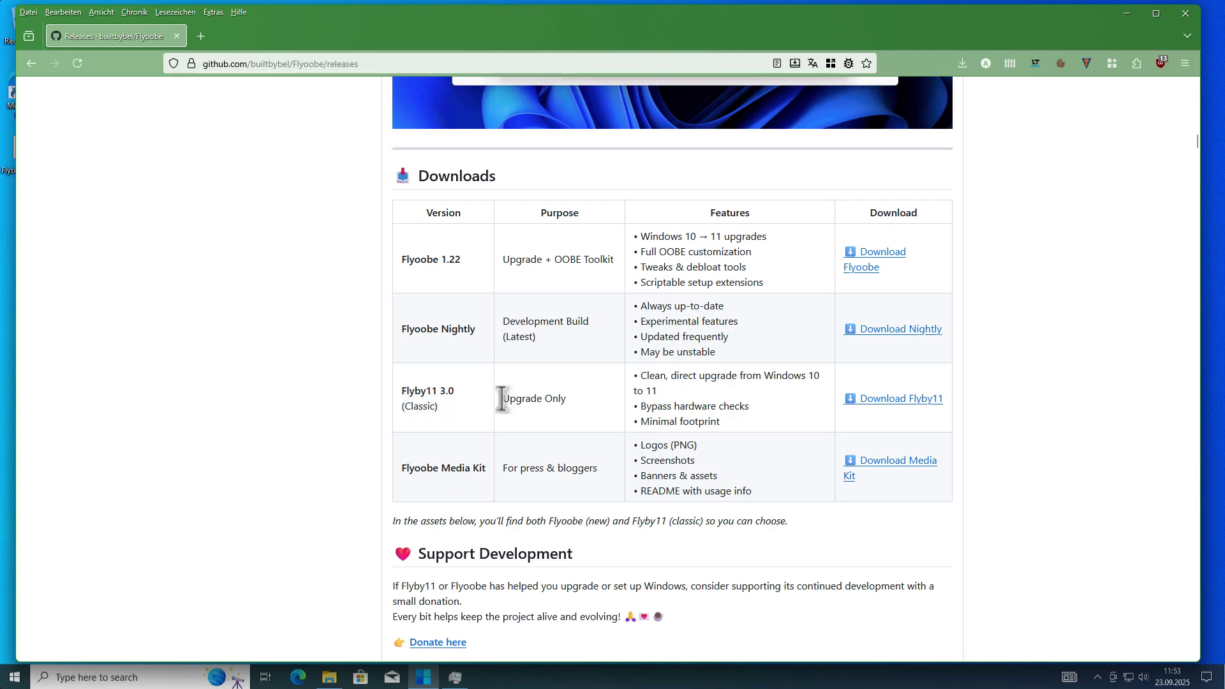
{"action": "left_click_drag", "start_coordinate": [501, 398], "coordinate": [597, 411]}
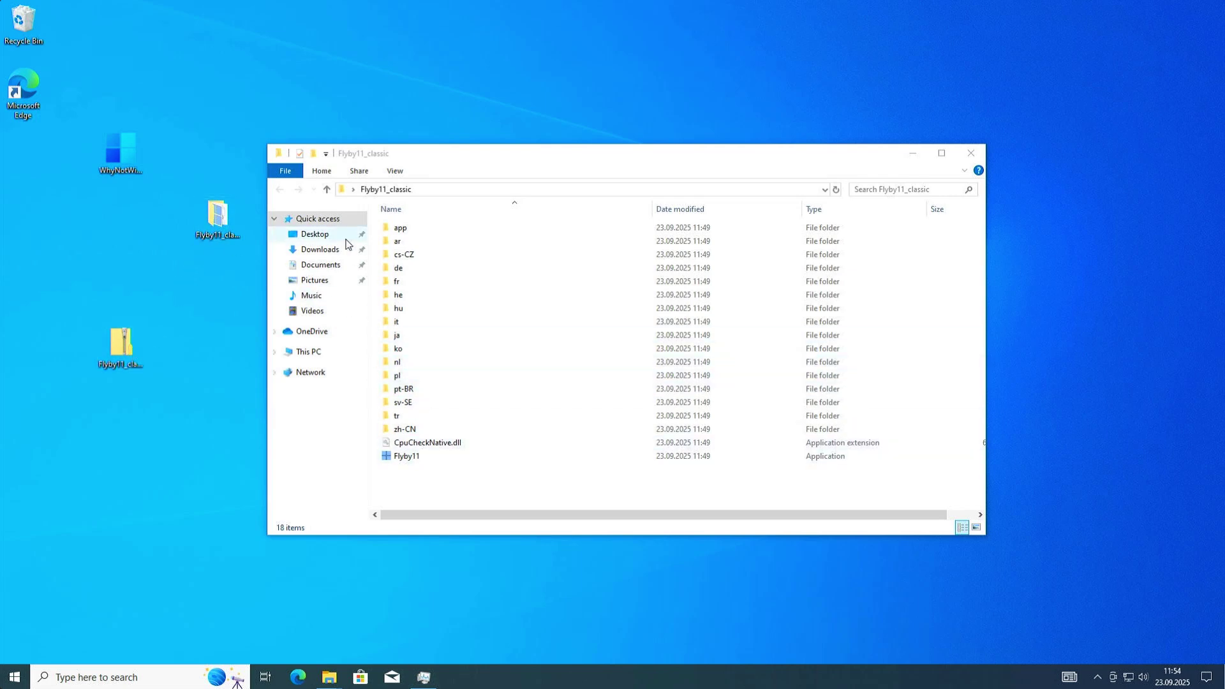
Launch Flyby11 from Flyby11_classic to show POPCNT and SSE4.2 supported with Very High probability.
{"action": "left_click", "coordinate": [411, 458]}
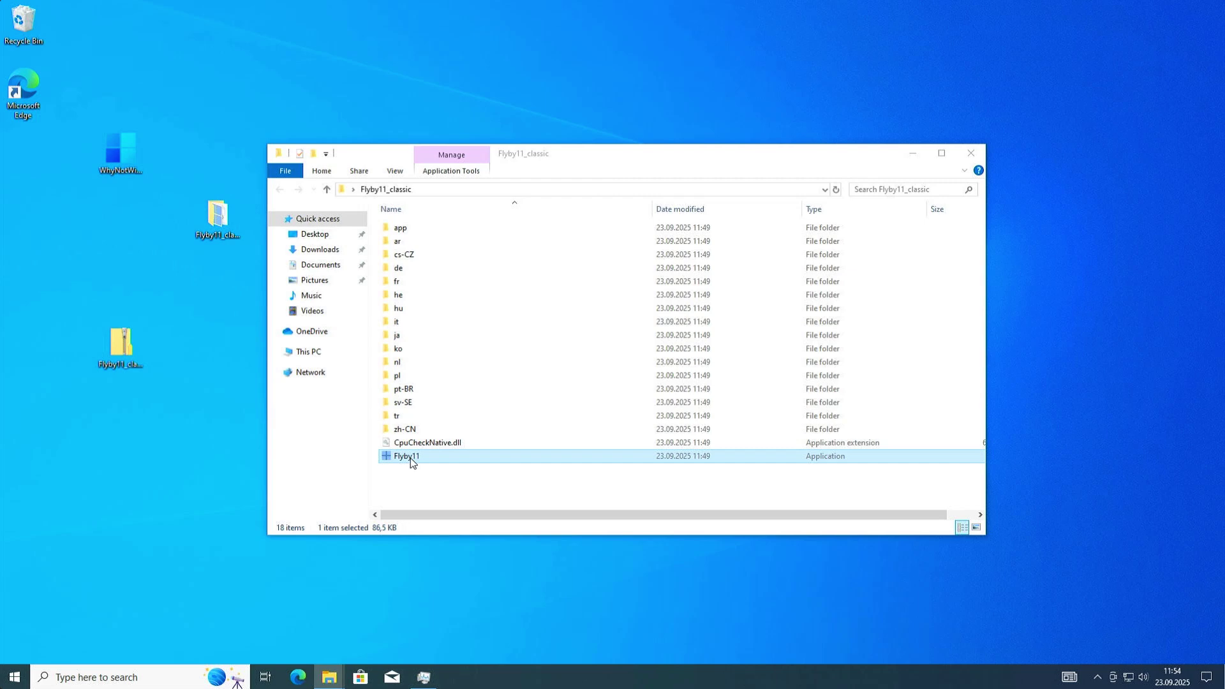
{"action": "double_click", "coordinate": [411, 456]}
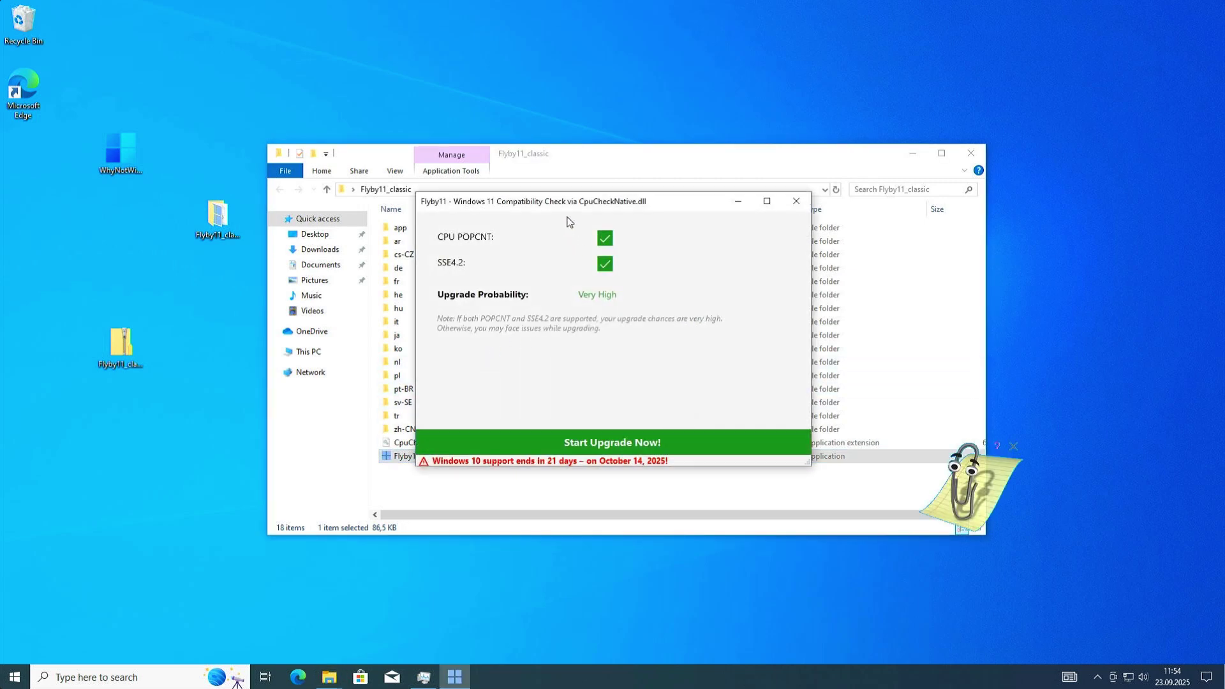
{"action": "left_click", "coordinate": [910, 153]}
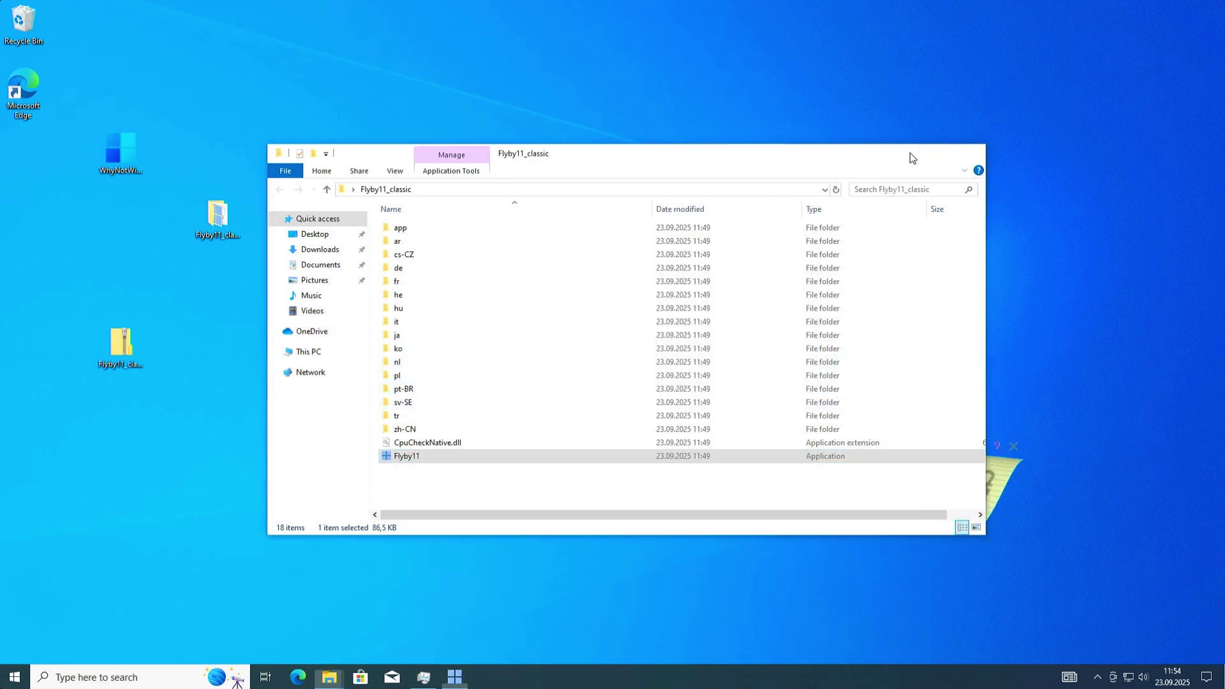
{"action": "left_click", "coordinate": [910, 154]}
{"action": "left_click_drag", "start_coordinate": [702, 197], "coordinate": [614, 110]}
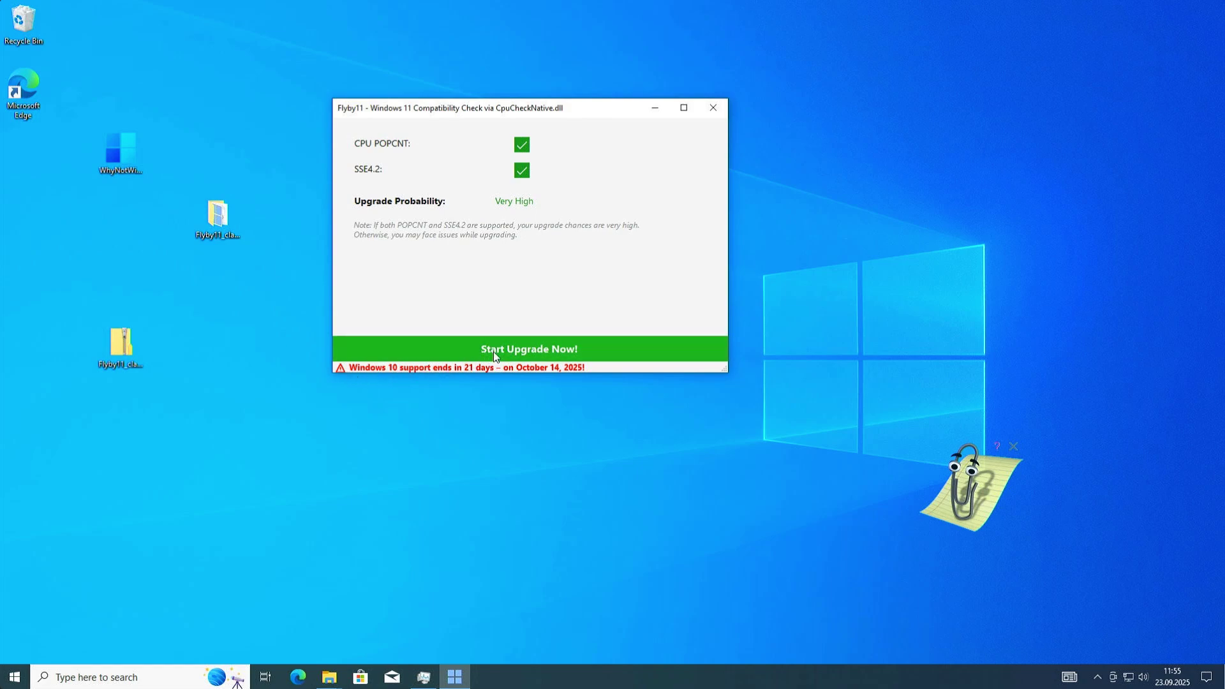
Start the upgrade and choose Media Creation Tool as the Windows 11 download source.
{"action": "left_click", "coordinate": [513, 350]}
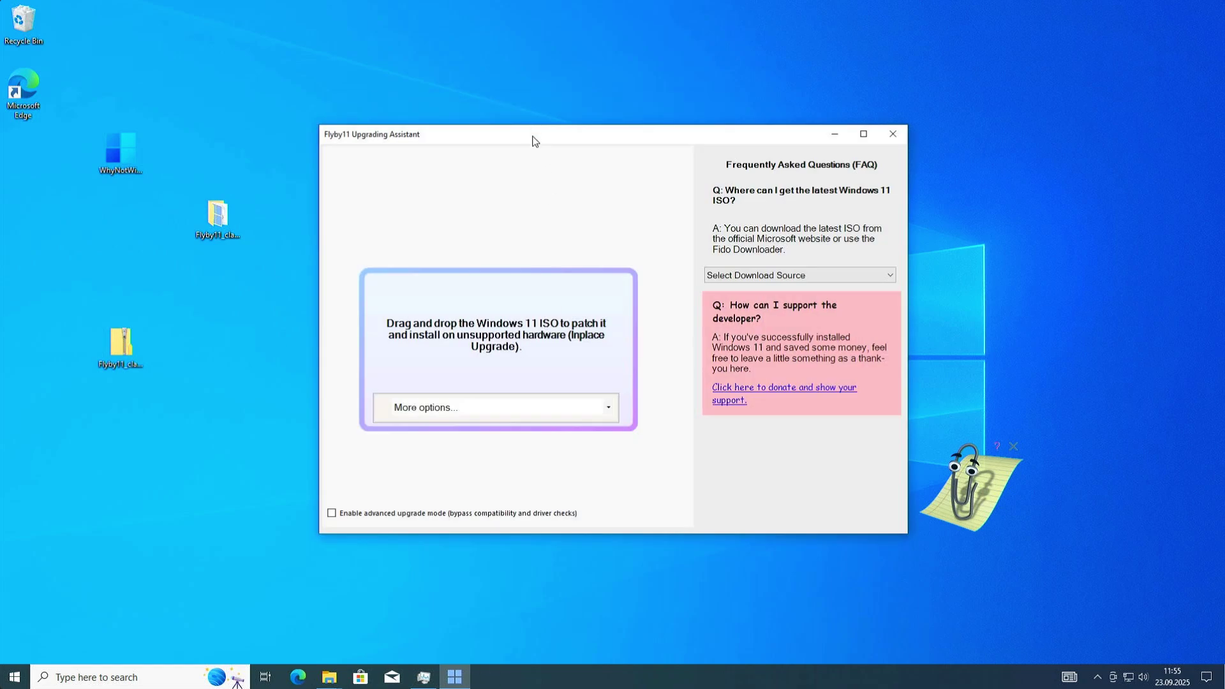
{"action": "left_click_drag", "start_coordinate": [533, 141], "coordinate": [467, 102]}
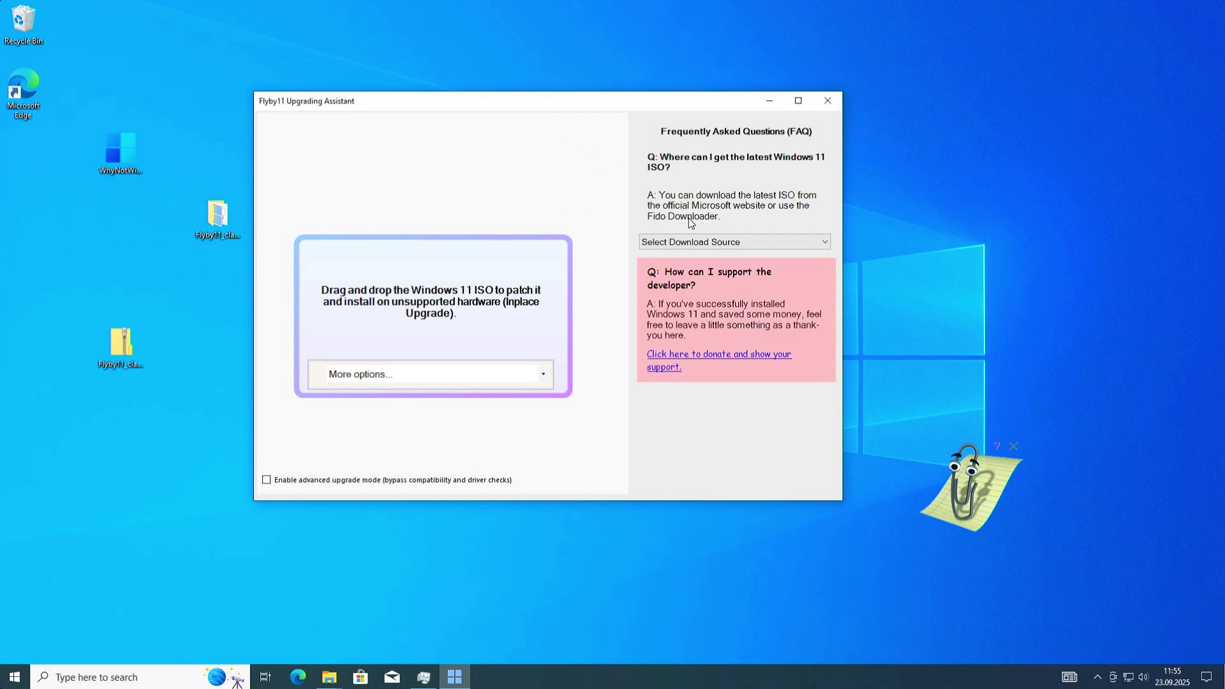
{"action": "left_click", "coordinate": [703, 243]}
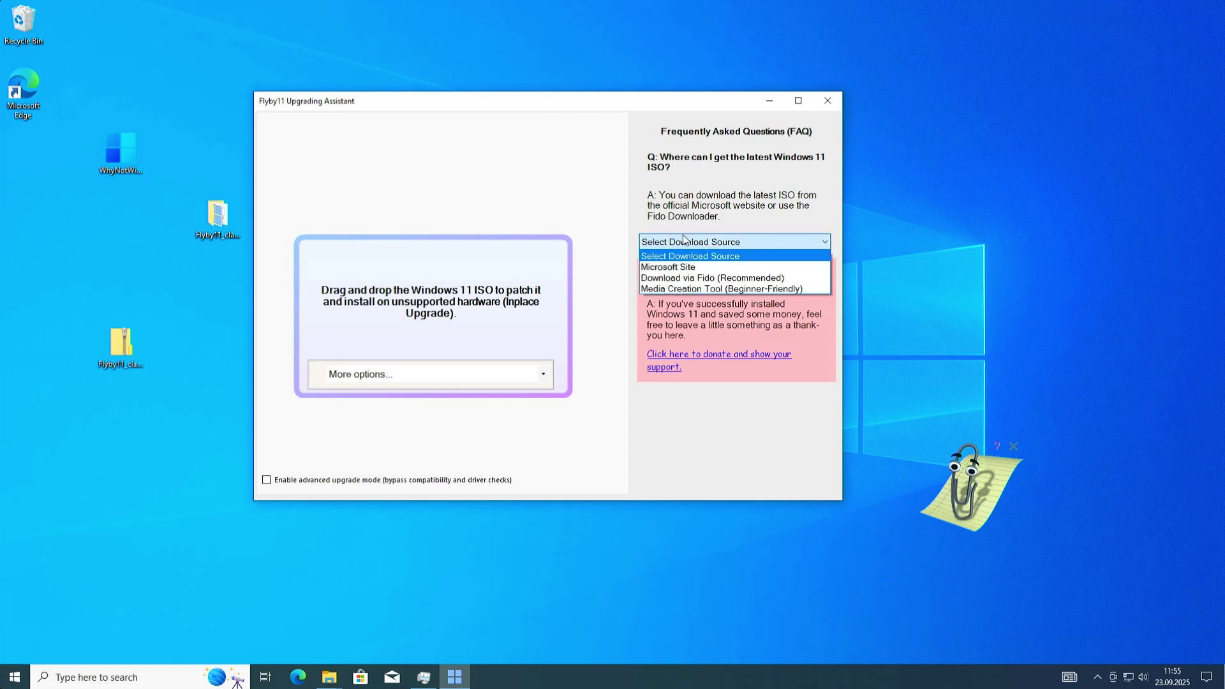
{"action": "left_click", "coordinate": [688, 289]}
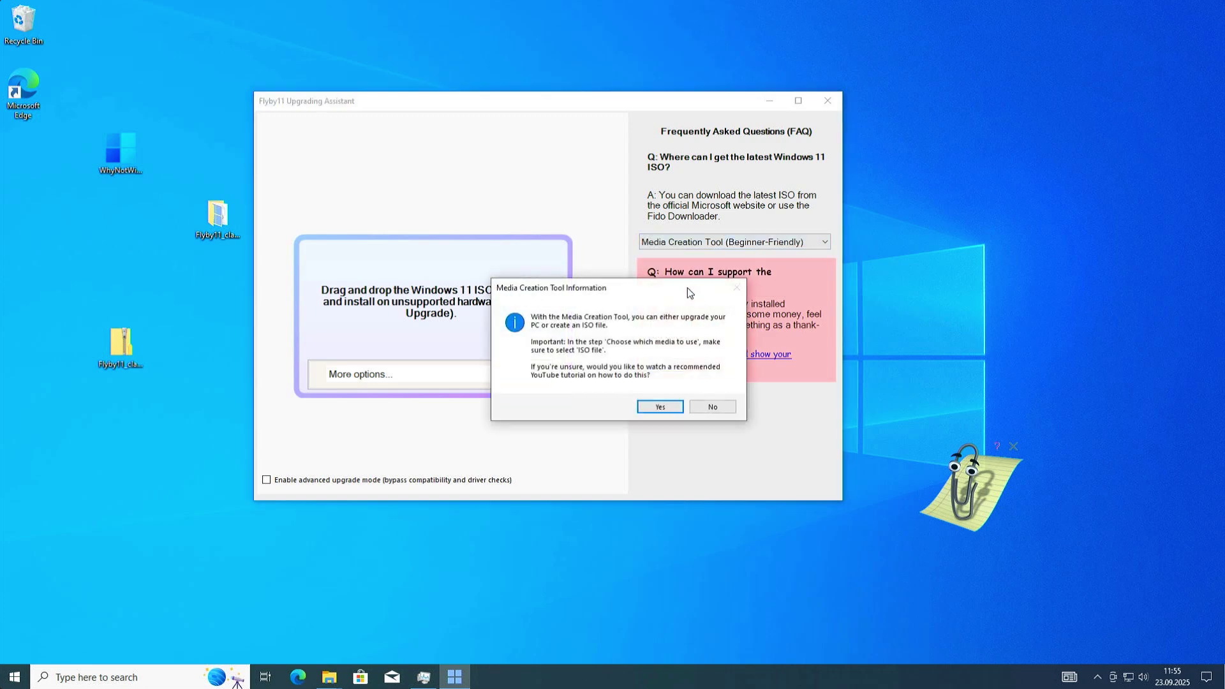
{"action": "left_click_drag", "start_coordinate": [668, 292], "coordinate": [521, 147]}
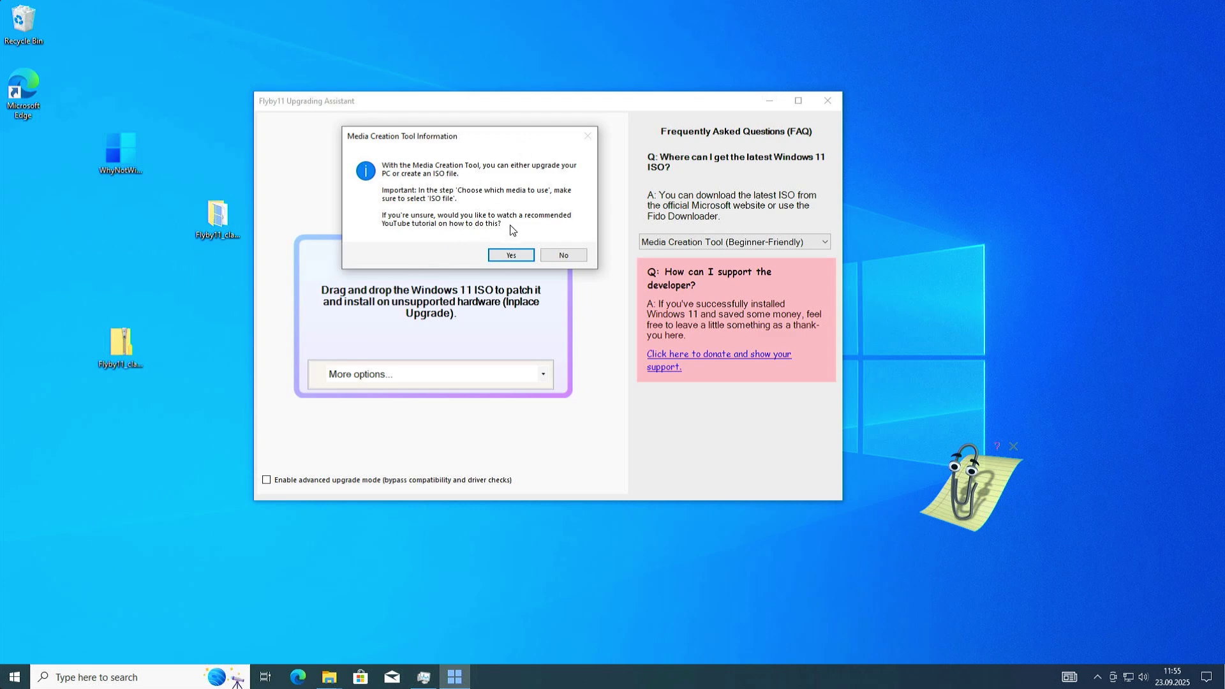
{"action": "left_click", "coordinate": [513, 255]}
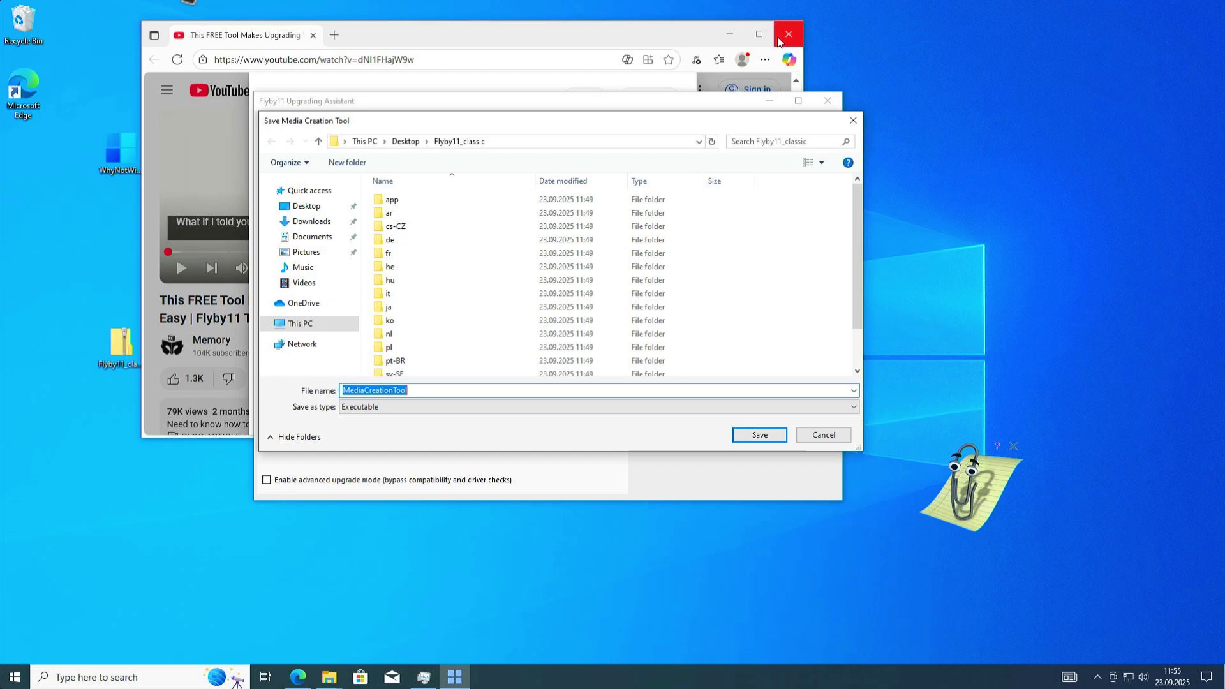
Save the Media Creation Tool to the Desktop and approve running it.
{"action": "left_click", "coordinate": [728, 38]}
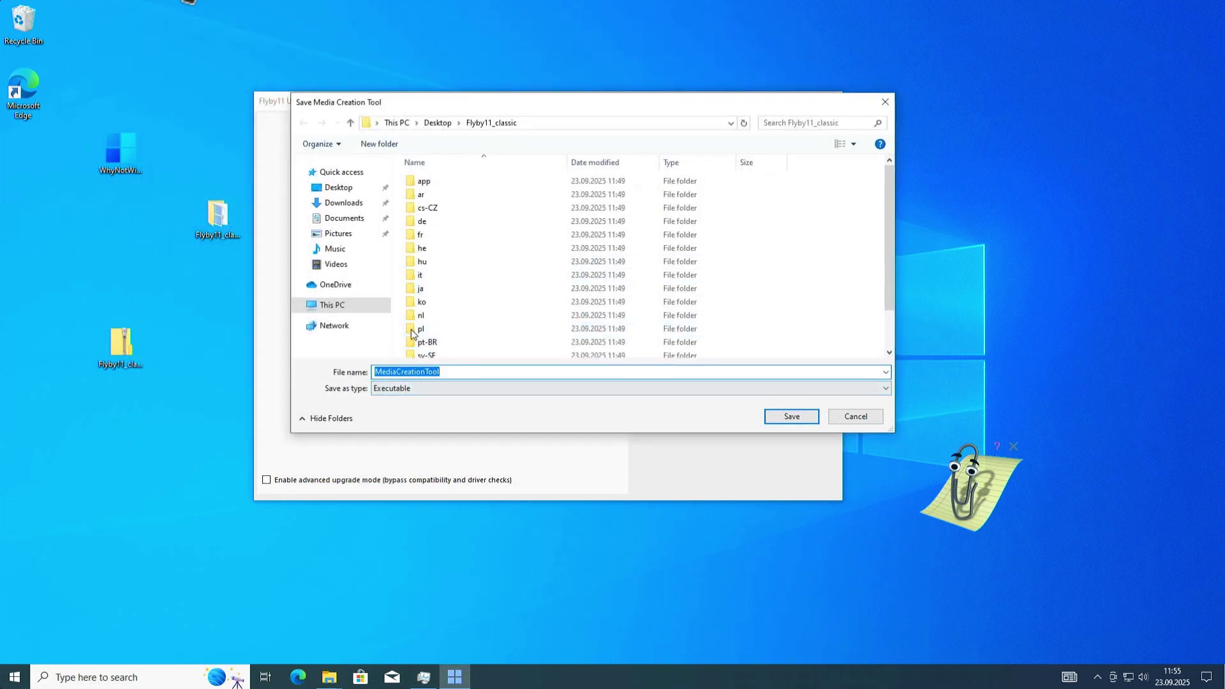
{"action": "left_click", "coordinate": [343, 188]}
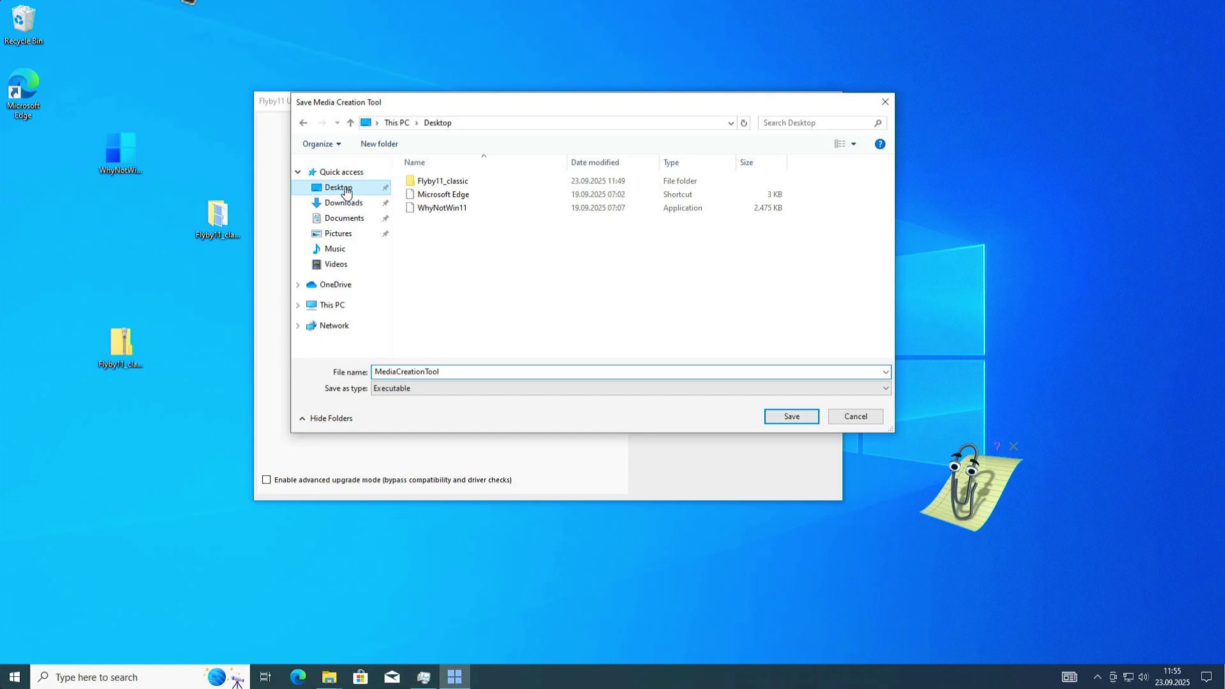
{"action": "left_click", "coordinate": [781, 415]}
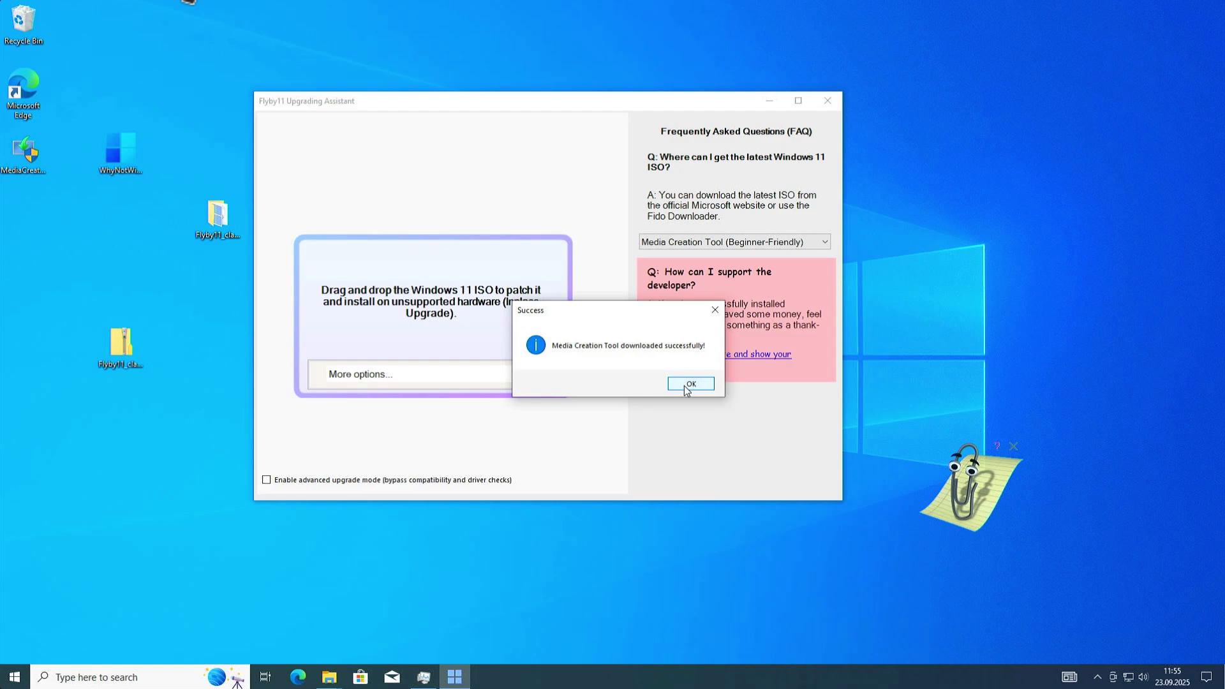
{"action": "left_click", "coordinate": [686, 385]}
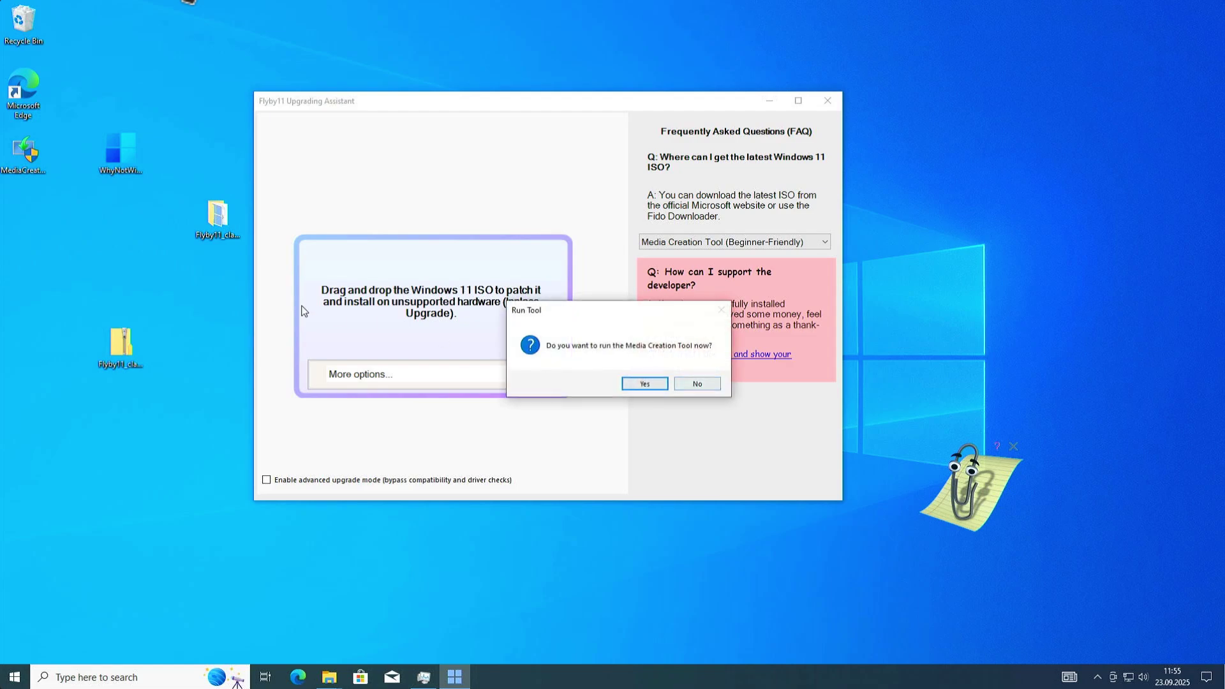
{"action": "left_click", "coordinate": [645, 383]}
Grant the Media Creation Tool admin access, accept its license and keep the recommended edition.
{"action": "left_click", "coordinate": [553, 424]}
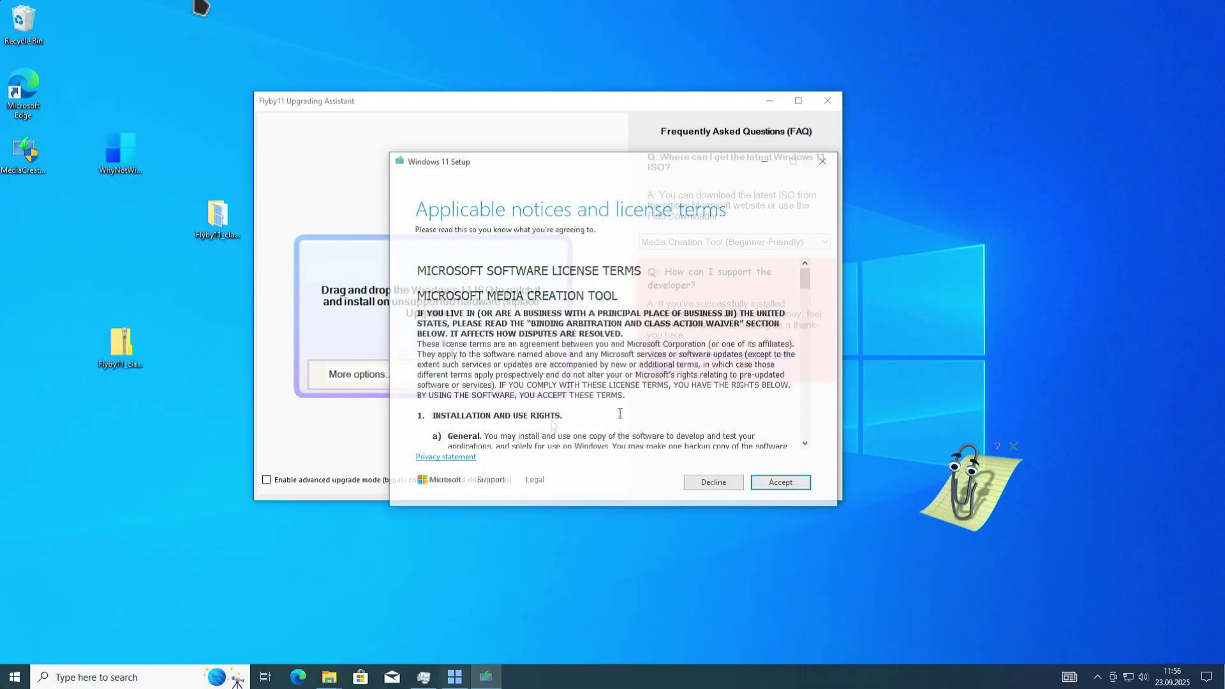
{"action": "left_click", "coordinate": [768, 481]}
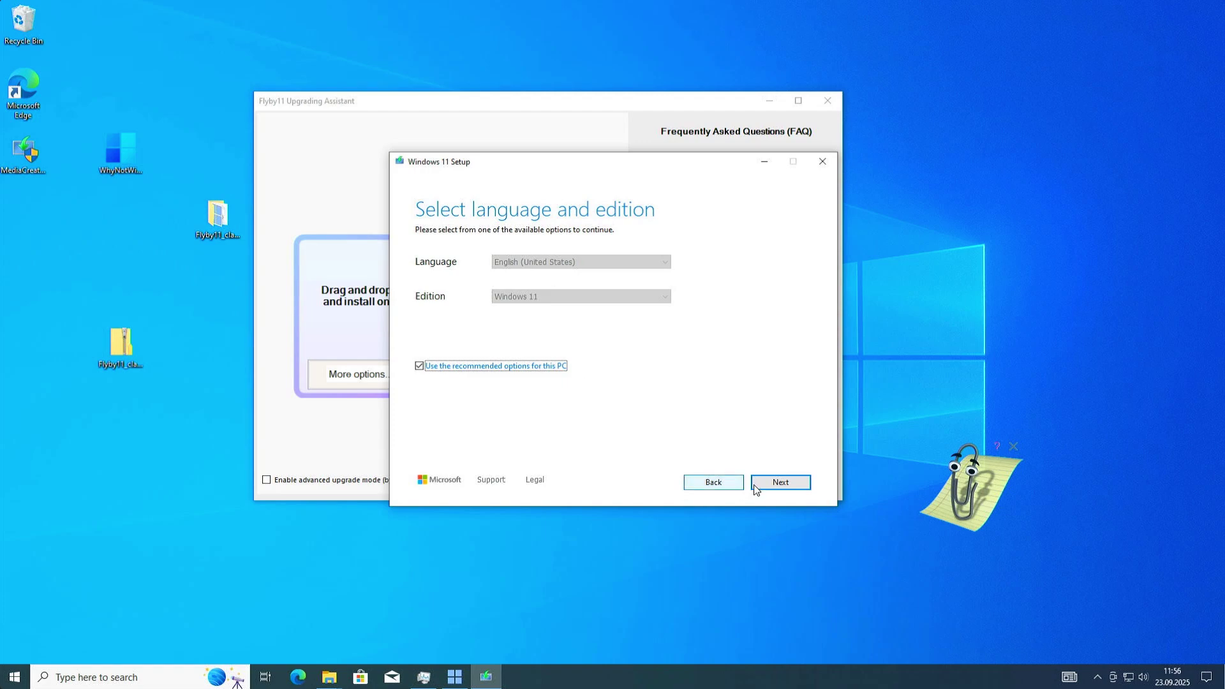
{"action": "left_click", "coordinate": [775, 482]}
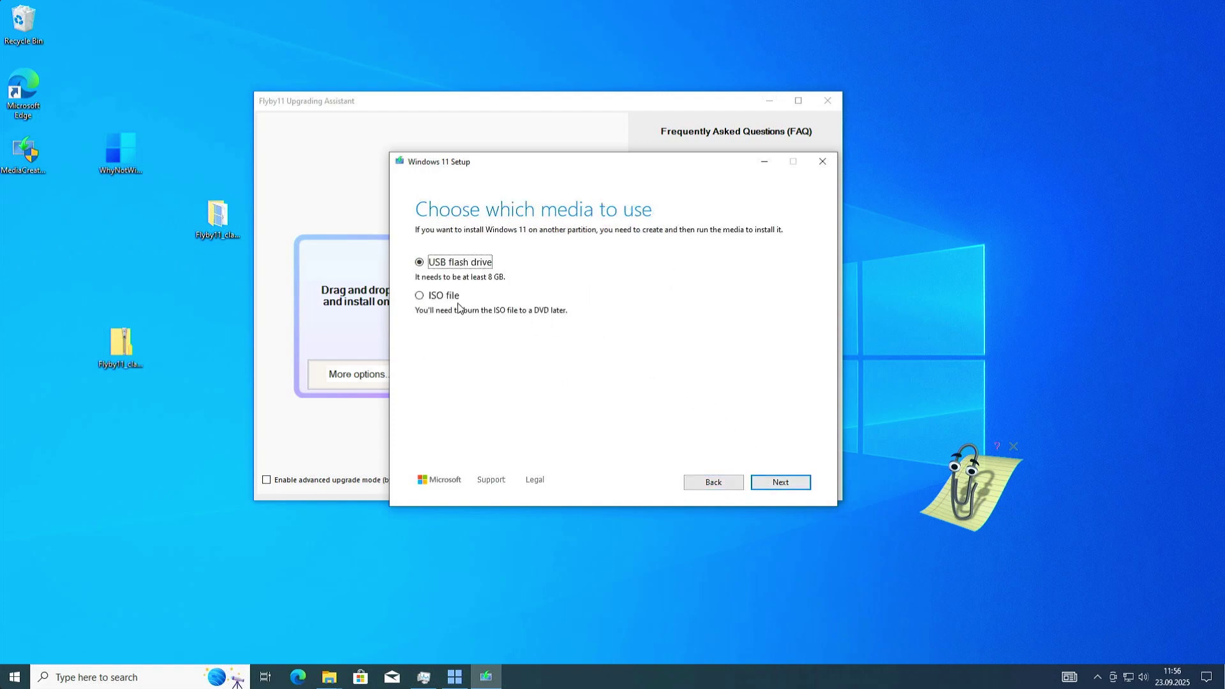
Create an ISO file named Windows on the Desktop and finish the wizard.
{"action": "left_click", "coordinate": [439, 297]}
{"action": "left_click", "coordinate": [780, 482]}
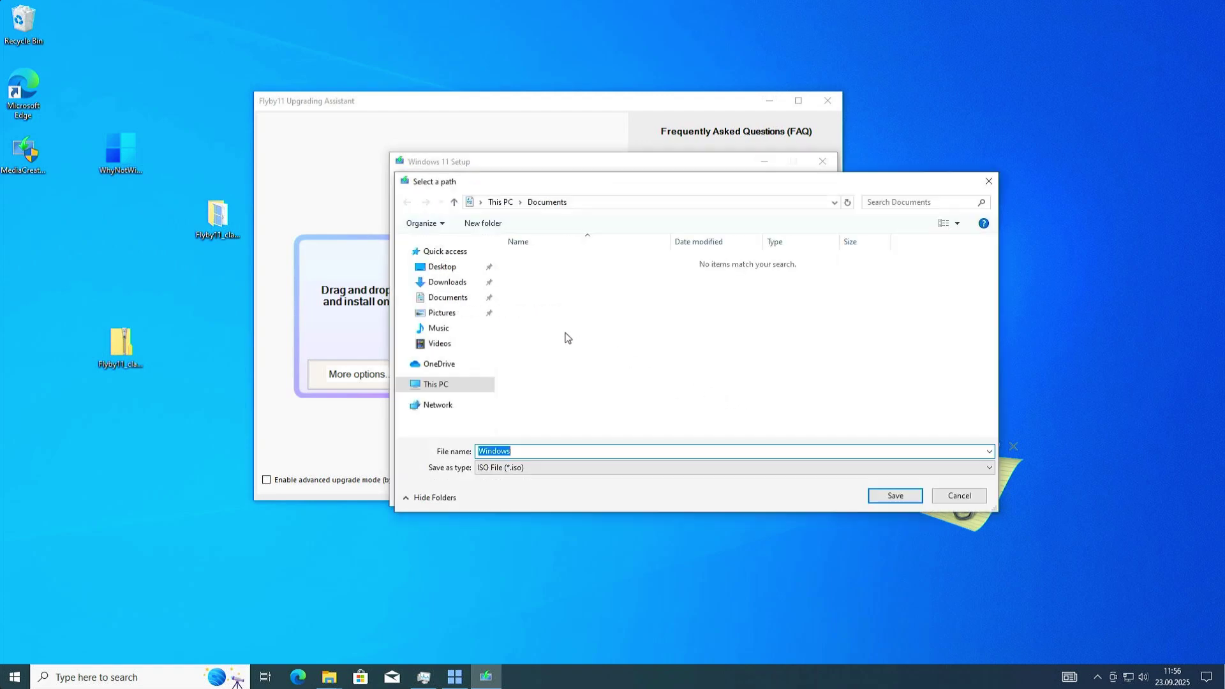
{"action": "left_click", "coordinate": [436, 268]}
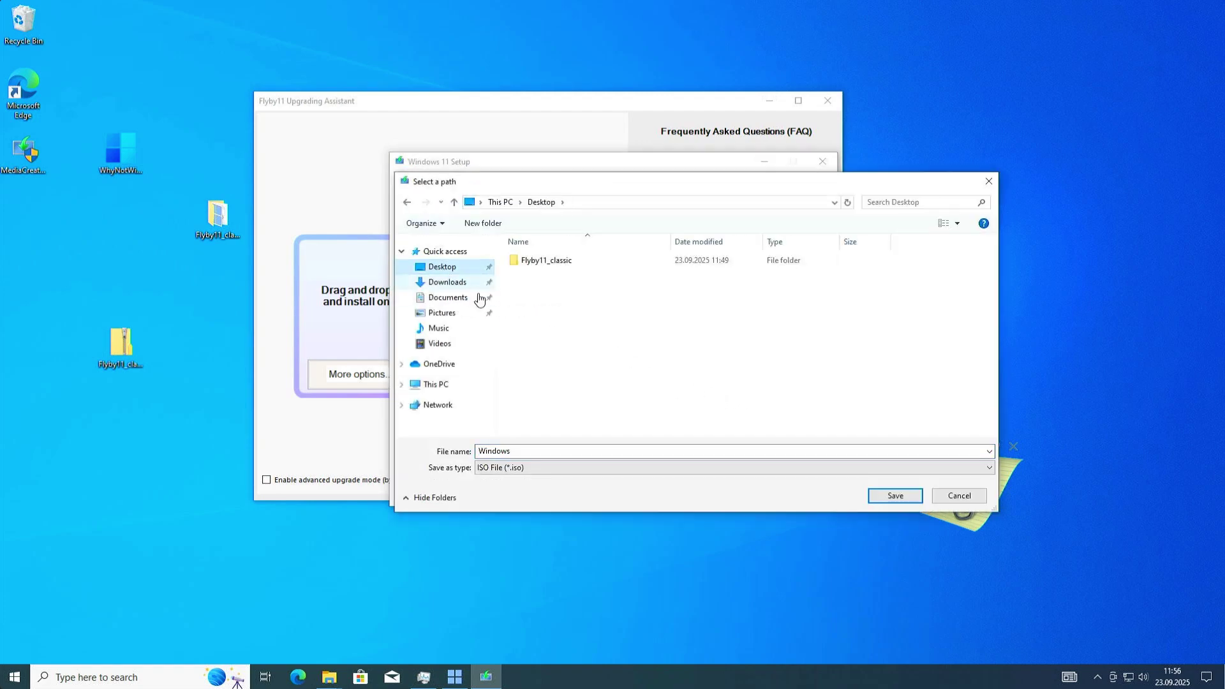
{"action": "left_click", "coordinate": [899, 495]}
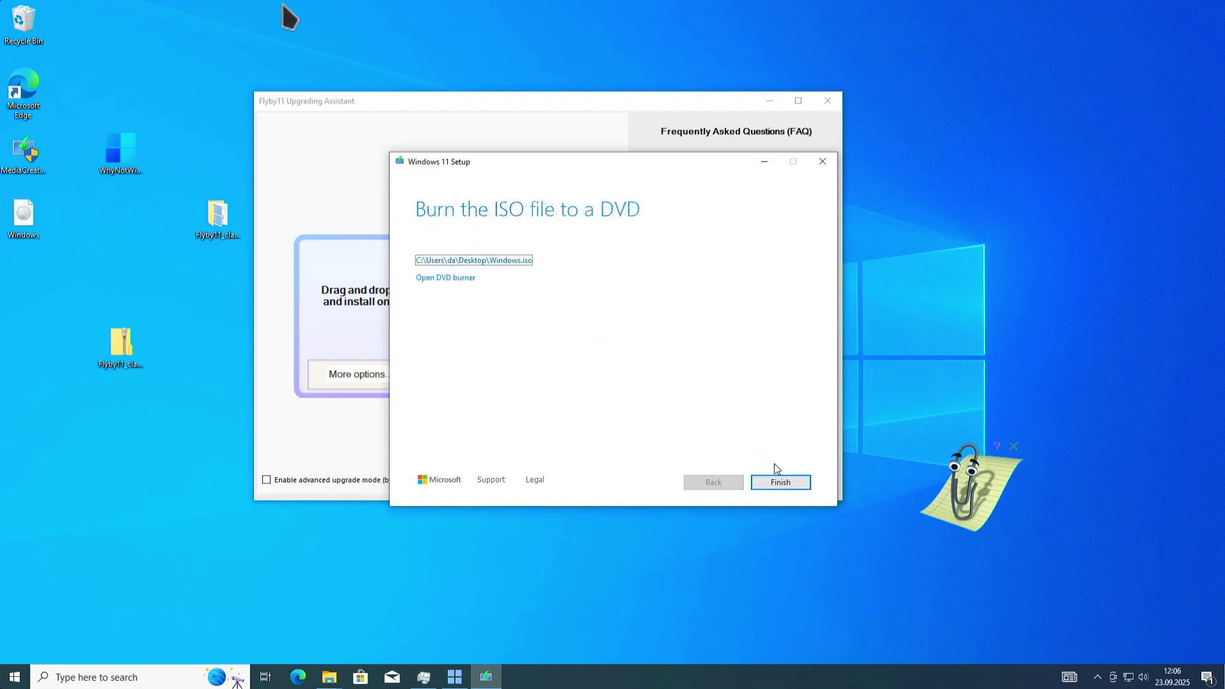
{"action": "left_click", "coordinate": [779, 482]}
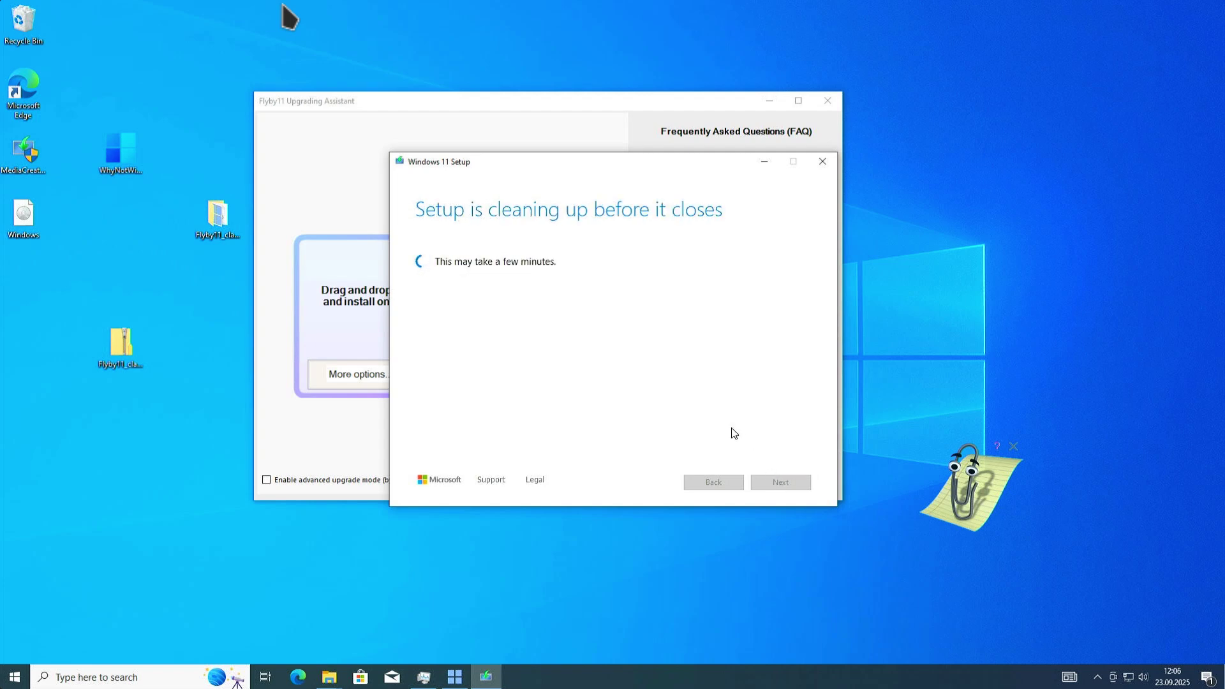
{"action": "left_click_drag", "start_coordinate": [553, 162], "coordinate": [861, 260]}
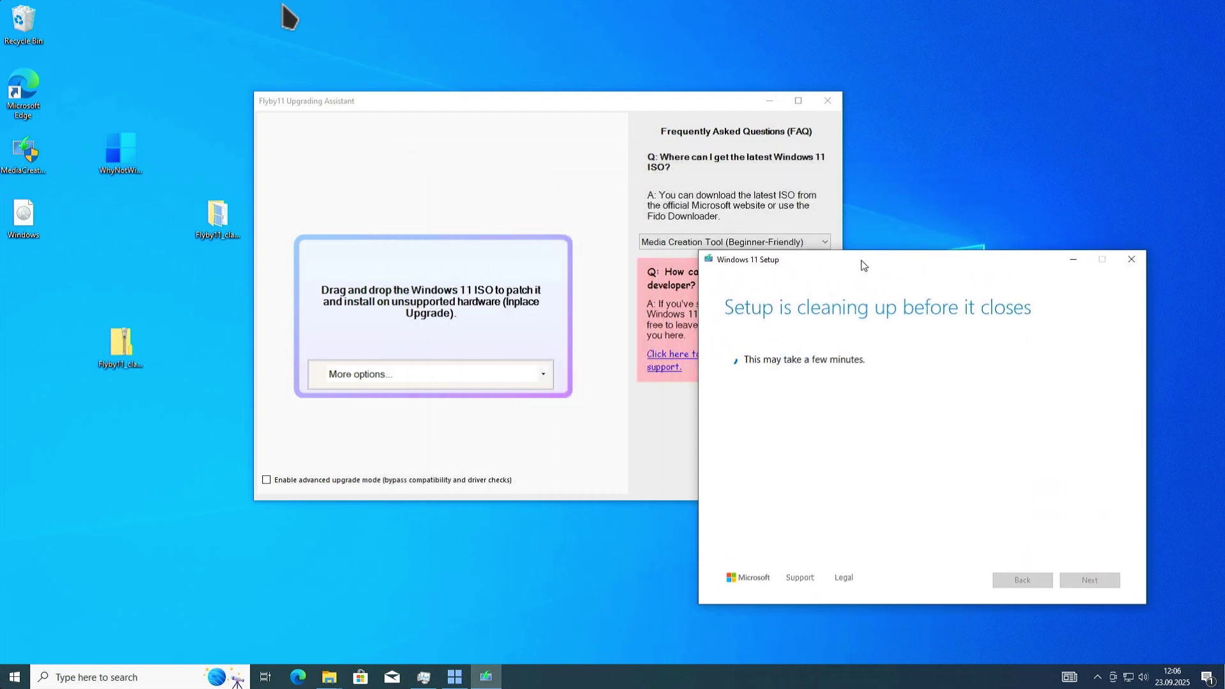
Select Windows.iso from the Desktop through Flyby11's More options > Select from computer.
{"action": "left_click", "coordinate": [26, 238]}
{"action": "left_click", "coordinate": [344, 156]}
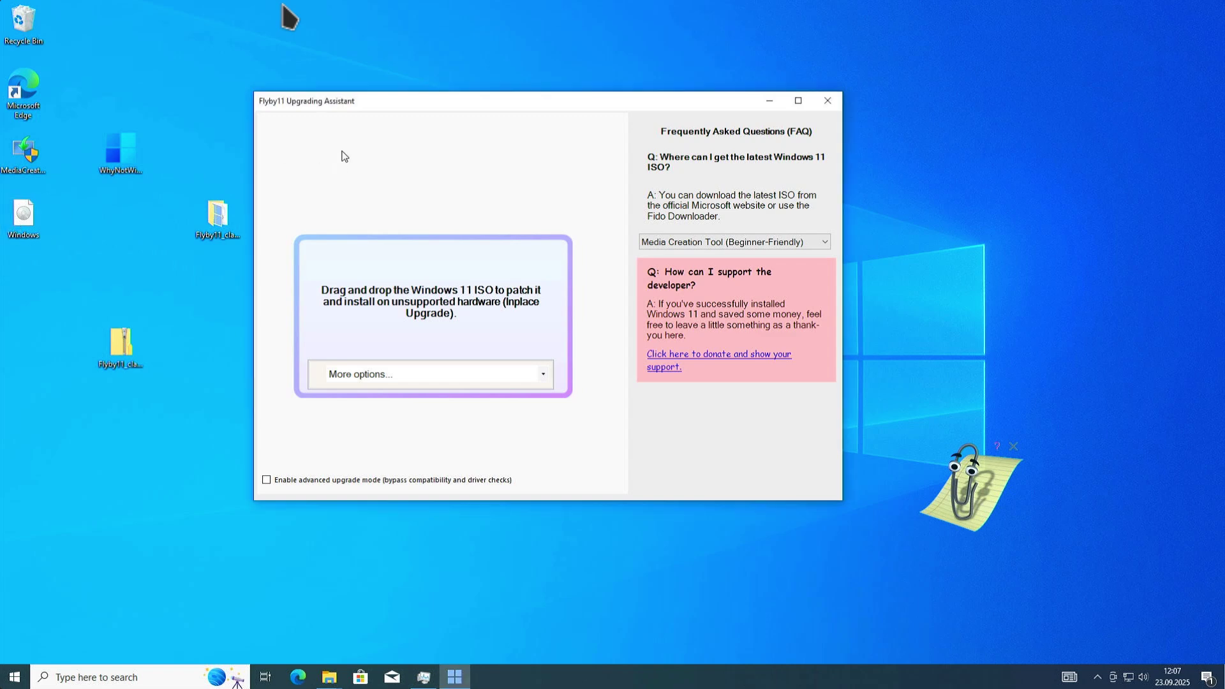
{"action": "left_click", "coordinate": [457, 375]}
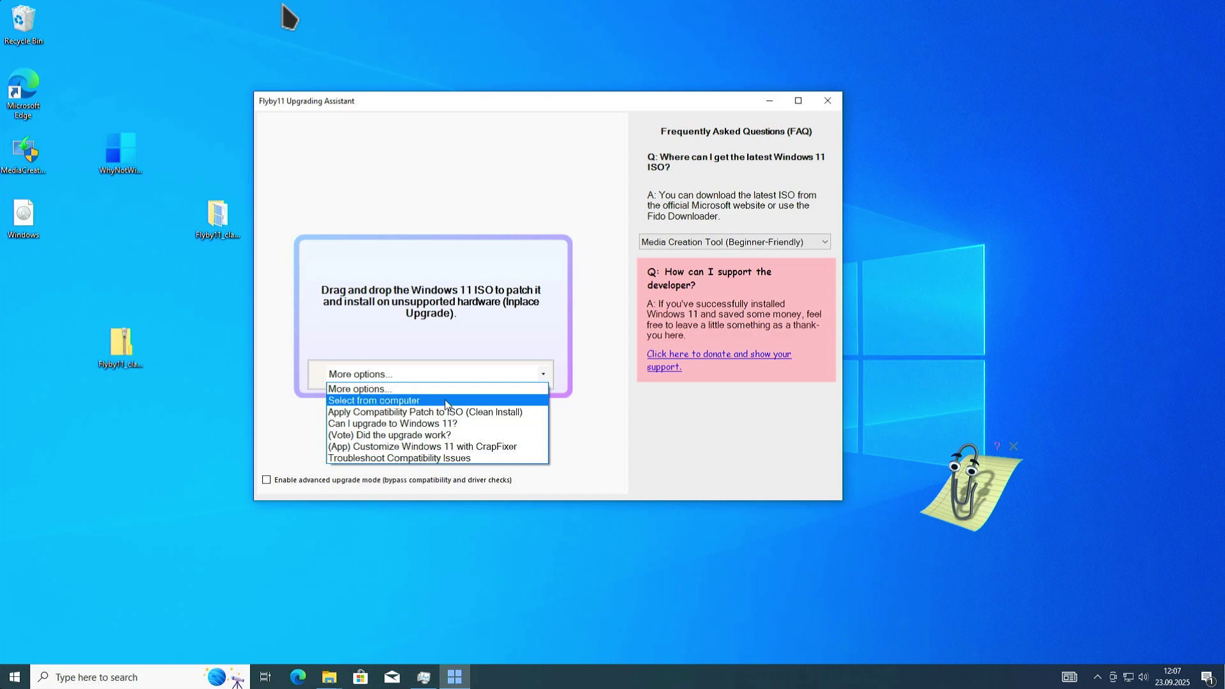
{"action": "left_click", "coordinate": [445, 400]}
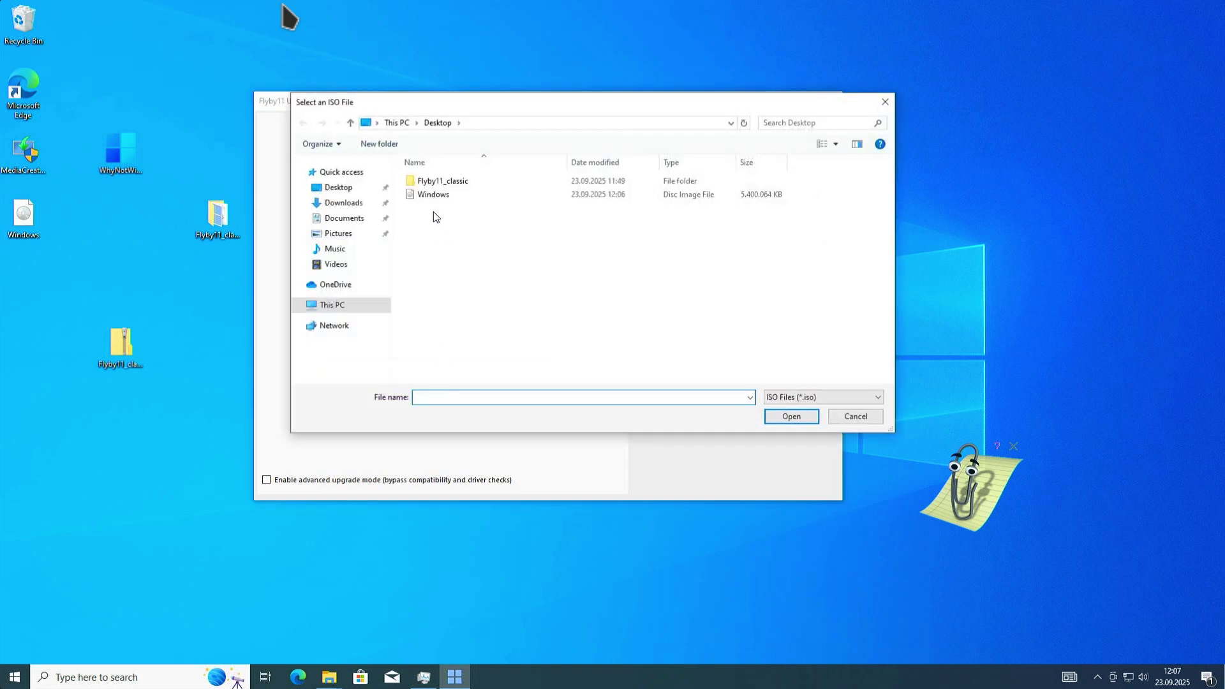
{"action": "double_click", "coordinate": [426, 194]}
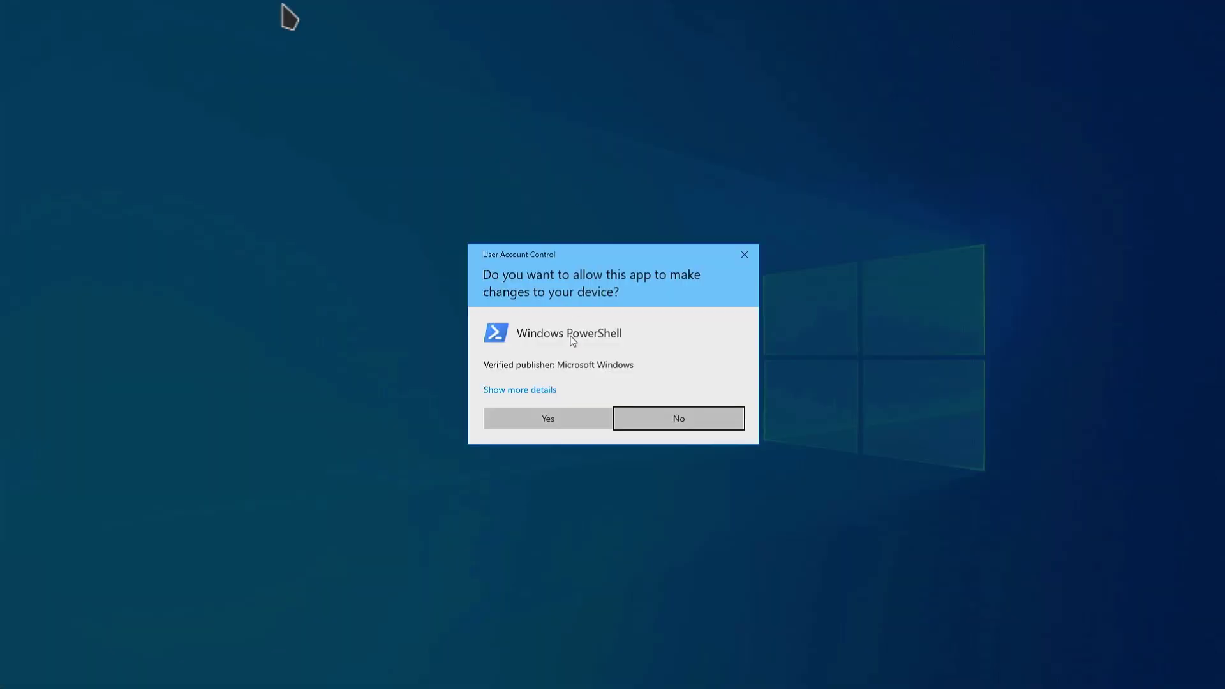
Approve the PowerShell prompt, confirm success, close Flyby11 and decline the donation request.
{"action": "left_click", "coordinate": [560, 420]}
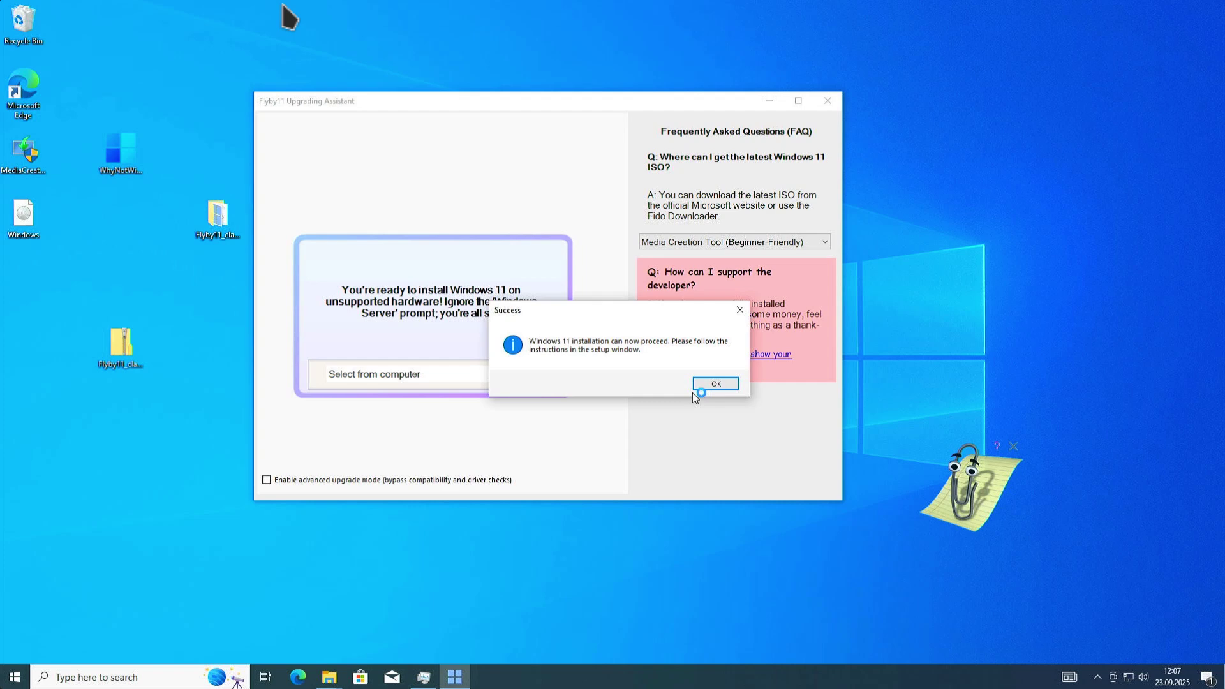
{"action": "left_click", "coordinate": [712, 388]}
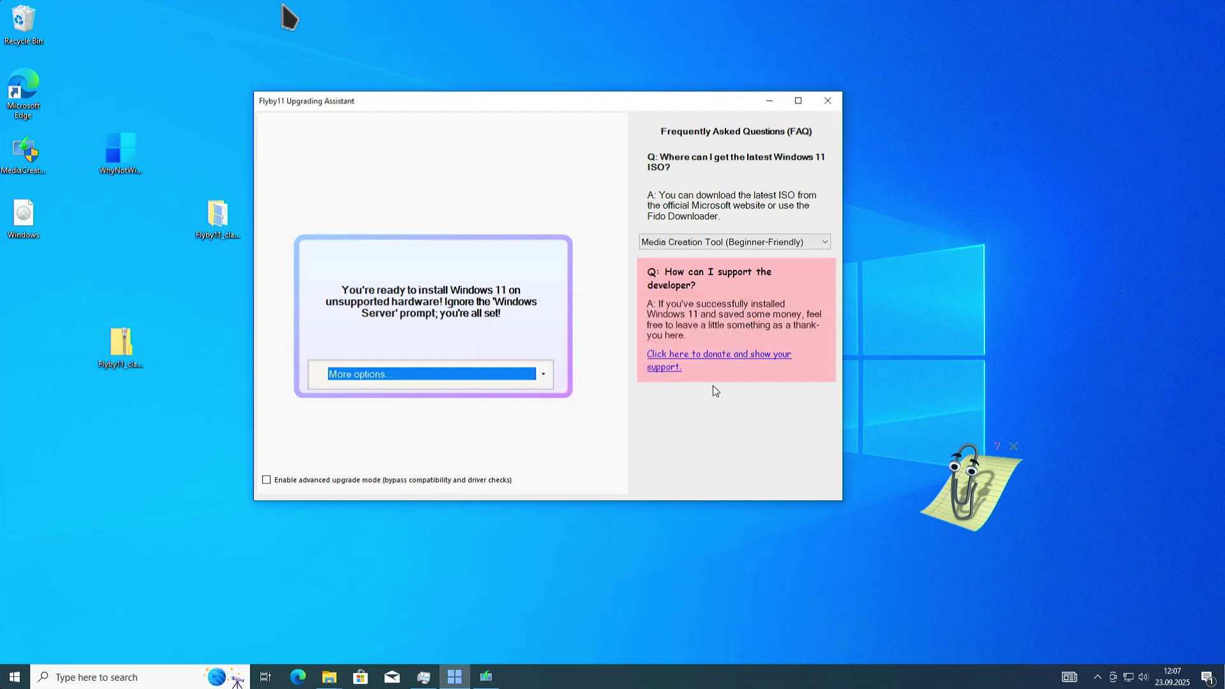
{"action": "left_click", "coordinate": [828, 107]}
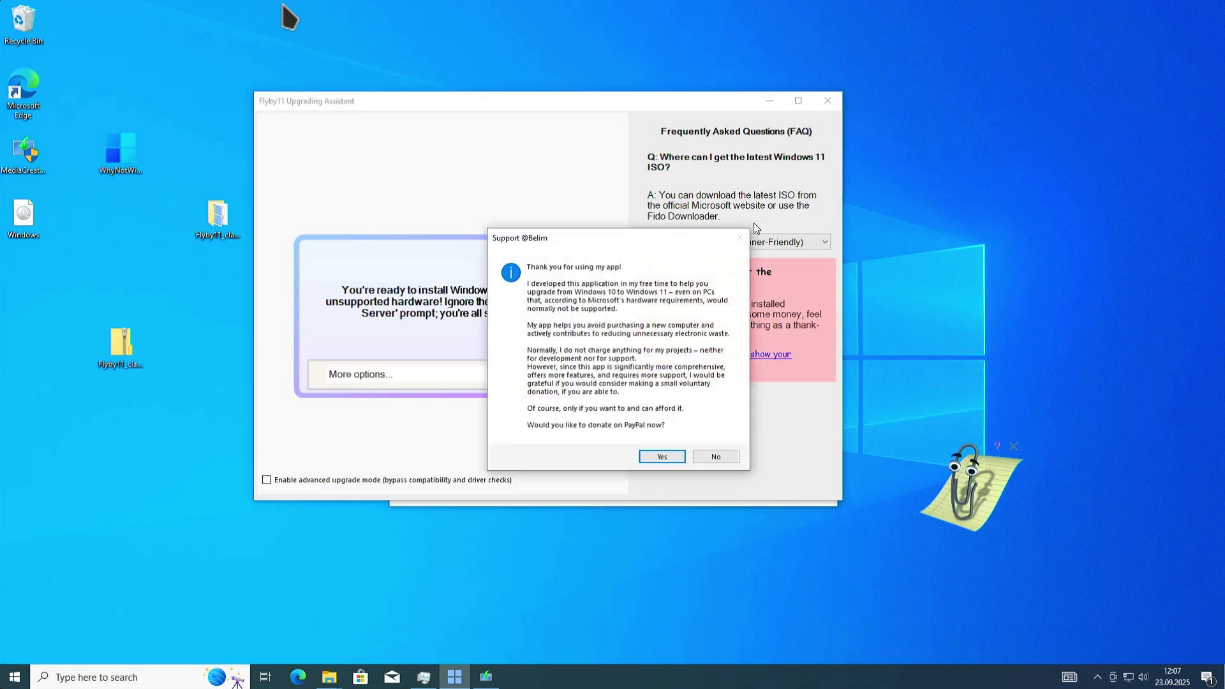
{"action": "left_click", "coordinate": [709, 459]}
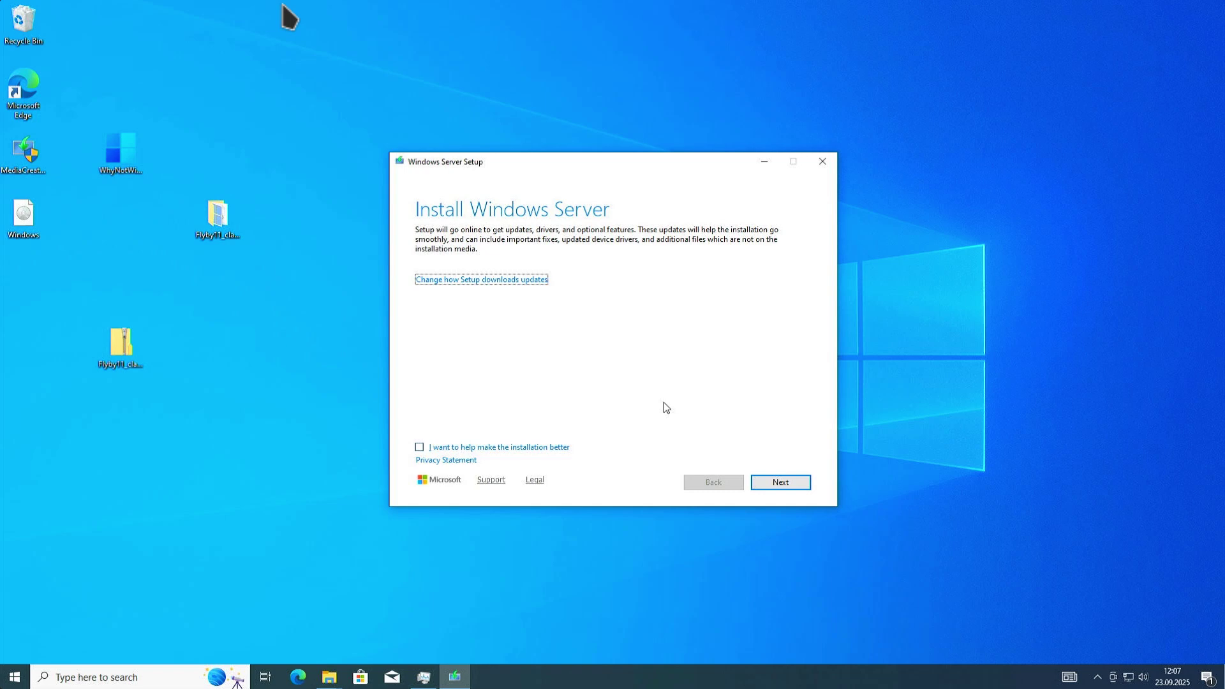
Accept the license terms and keep files, settings, and apps for the Windows 11 Pro upgrade.
{"action": "left_click_drag", "start_coordinate": [559, 162], "coordinate": [450, 118]}
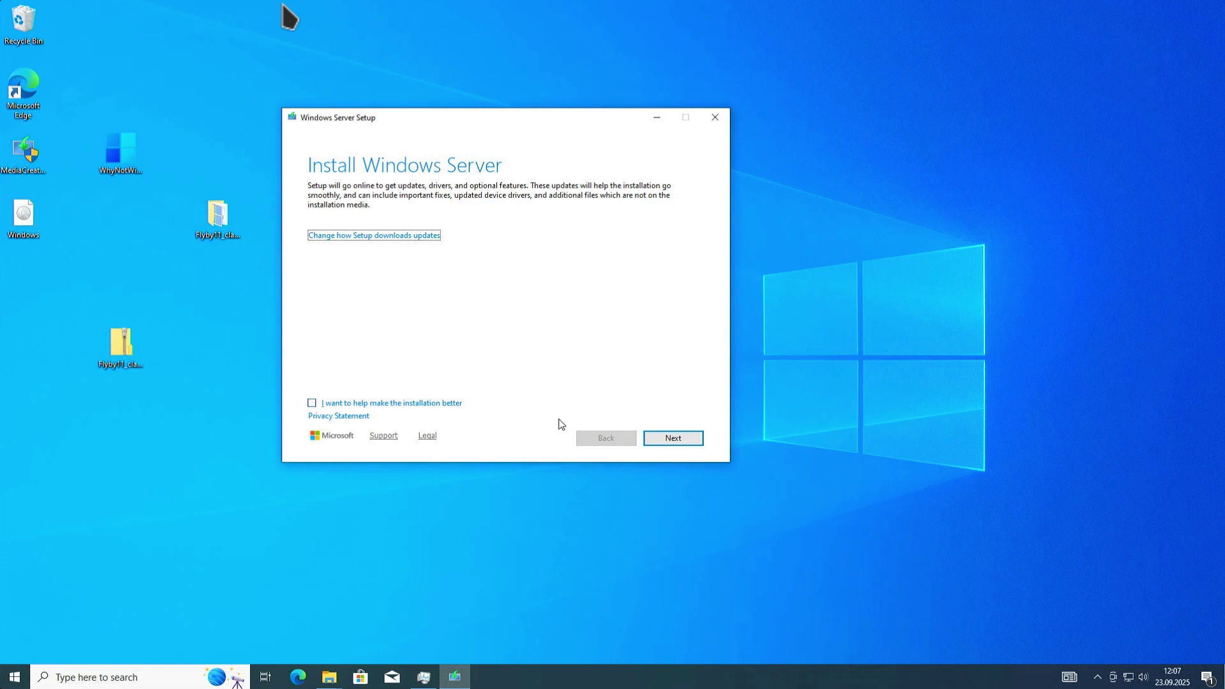
{"action": "left_click", "coordinate": [687, 439]}
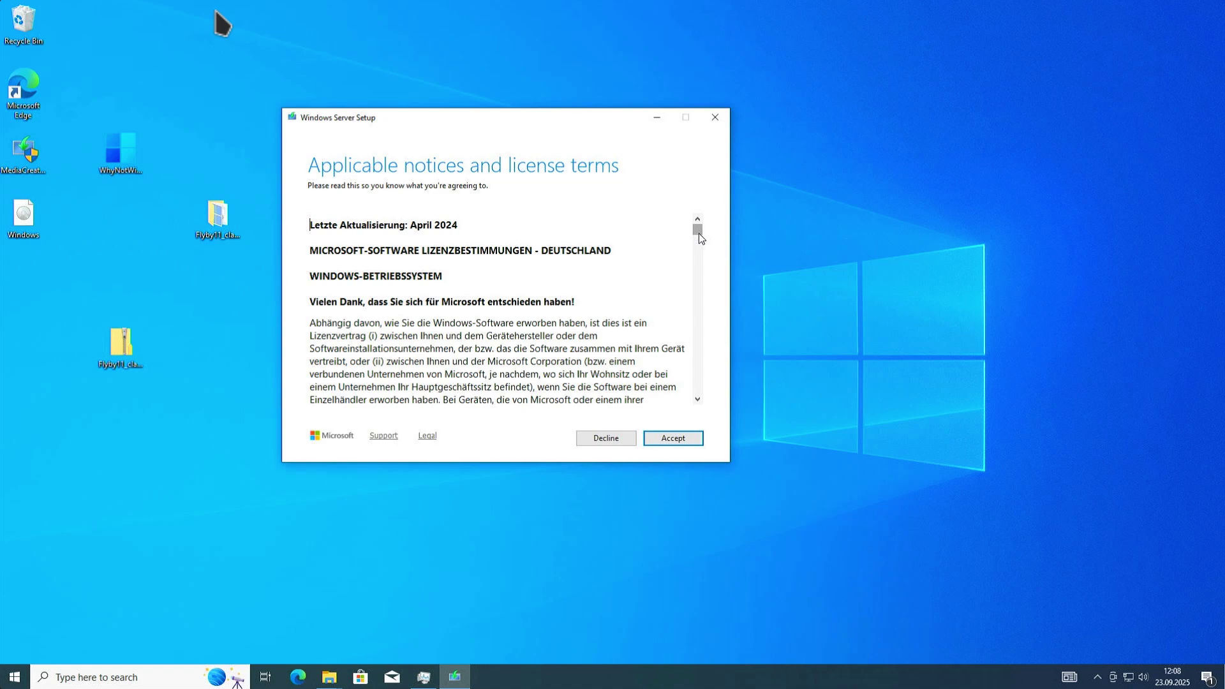
{"action": "left_click_drag", "start_coordinate": [698, 231], "coordinate": [697, 388]}
{"action": "left_click", "coordinate": [676, 438]}
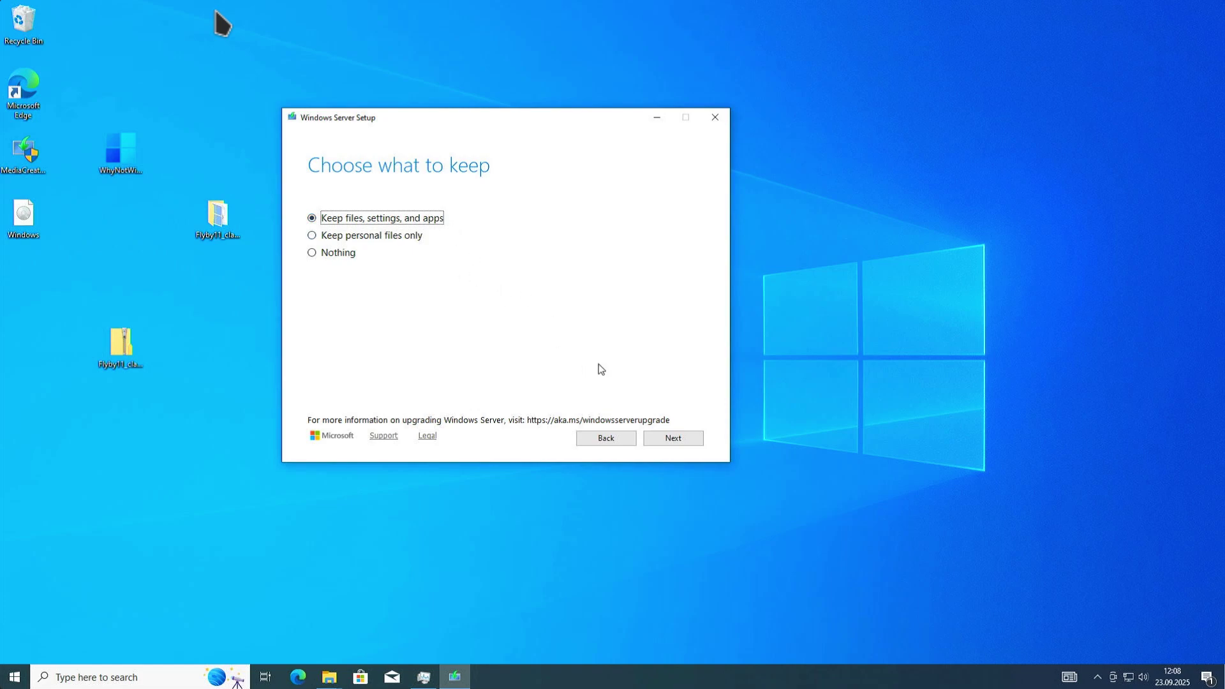
{"action": "left_click", "coordinate": [672, 439]}
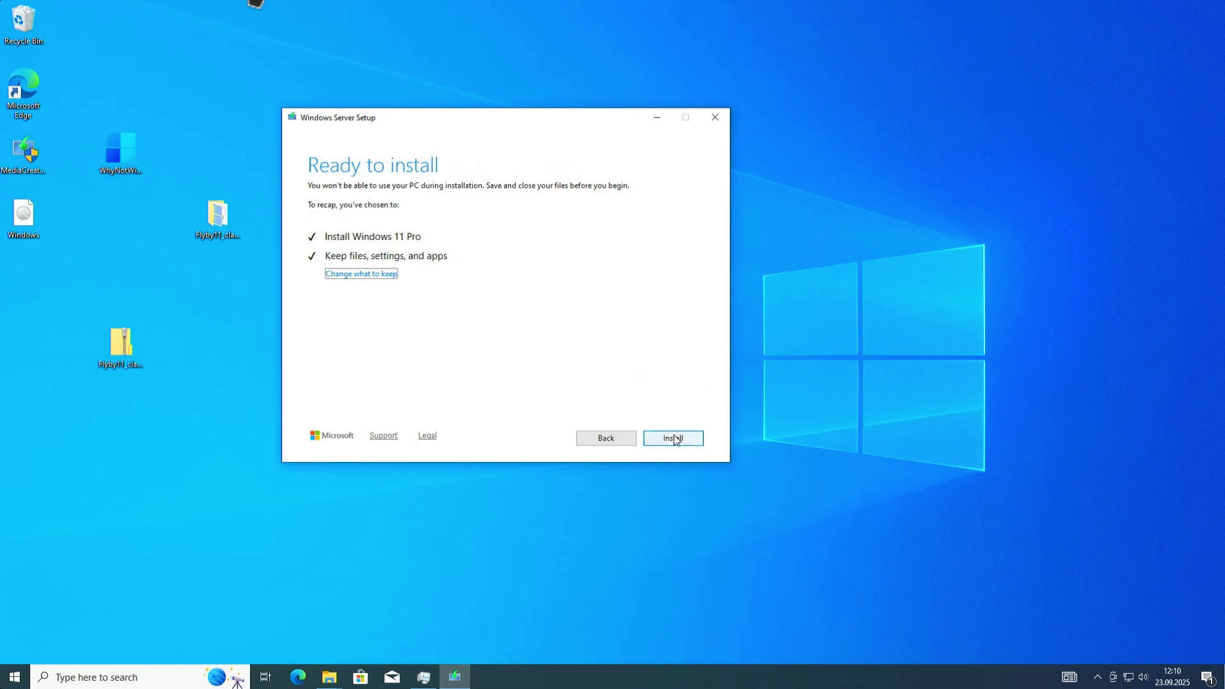
Begin installing Windows 11 Pro from the Ready to install screen.
{"action": "left_click", "coordinate": [675, 439]}
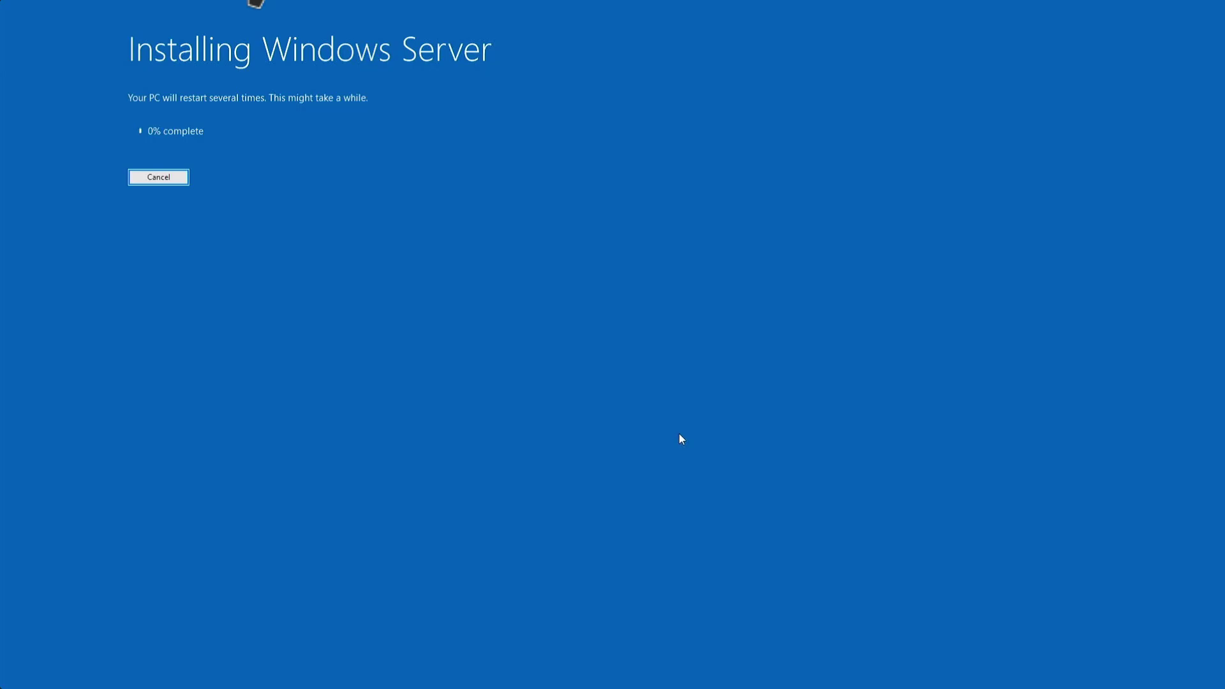